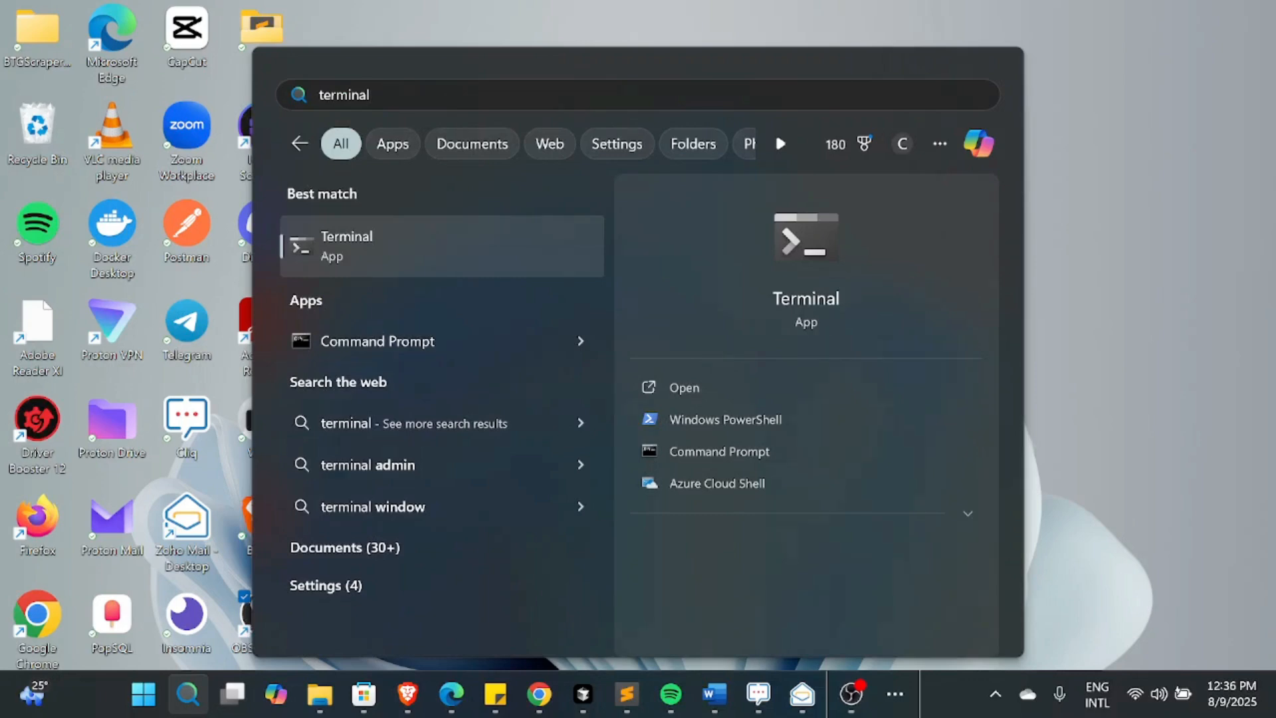
Step: Open Windows Terminal maximized with a new Command Prompt tab
key("Return")
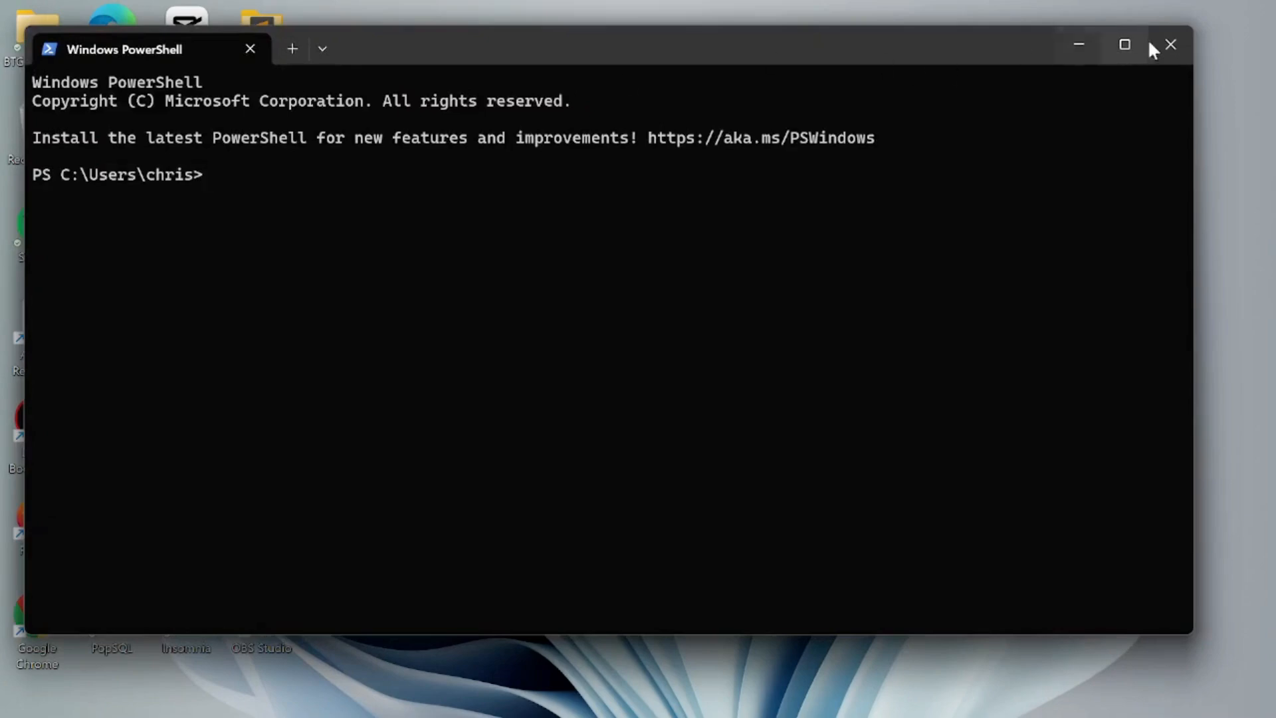
left_click(1118, 48)
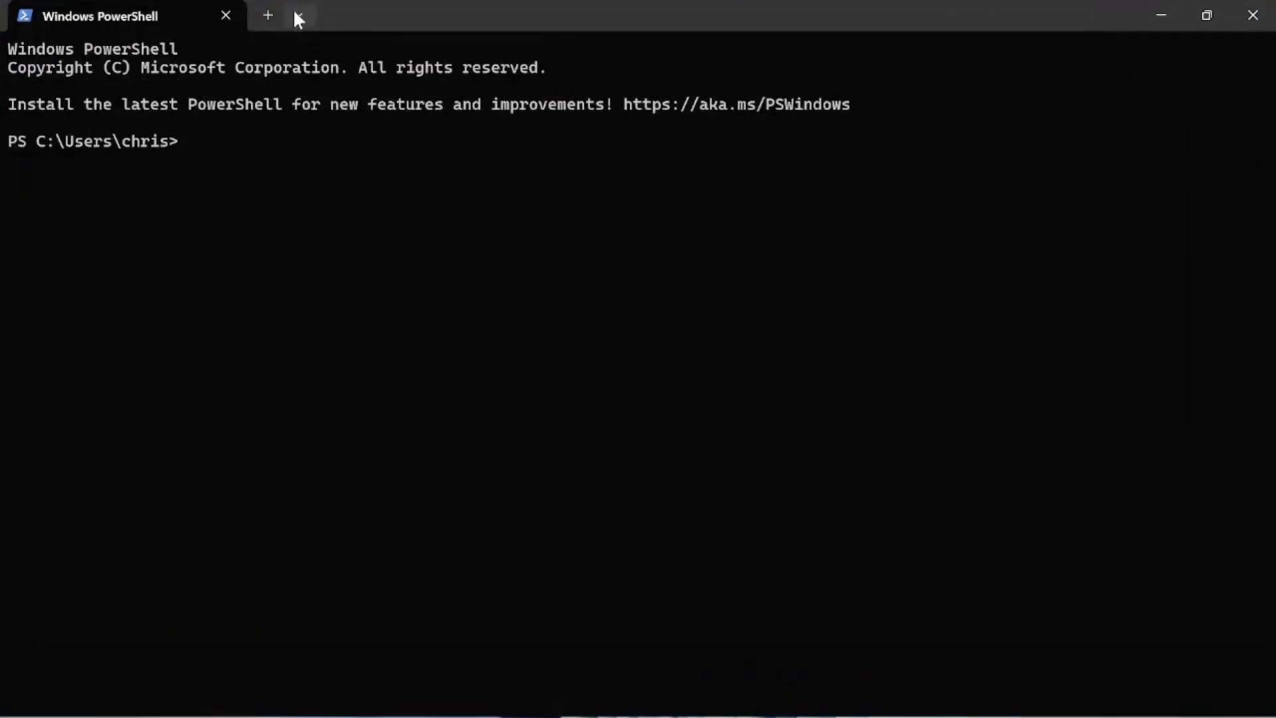
left_click(313, 14)
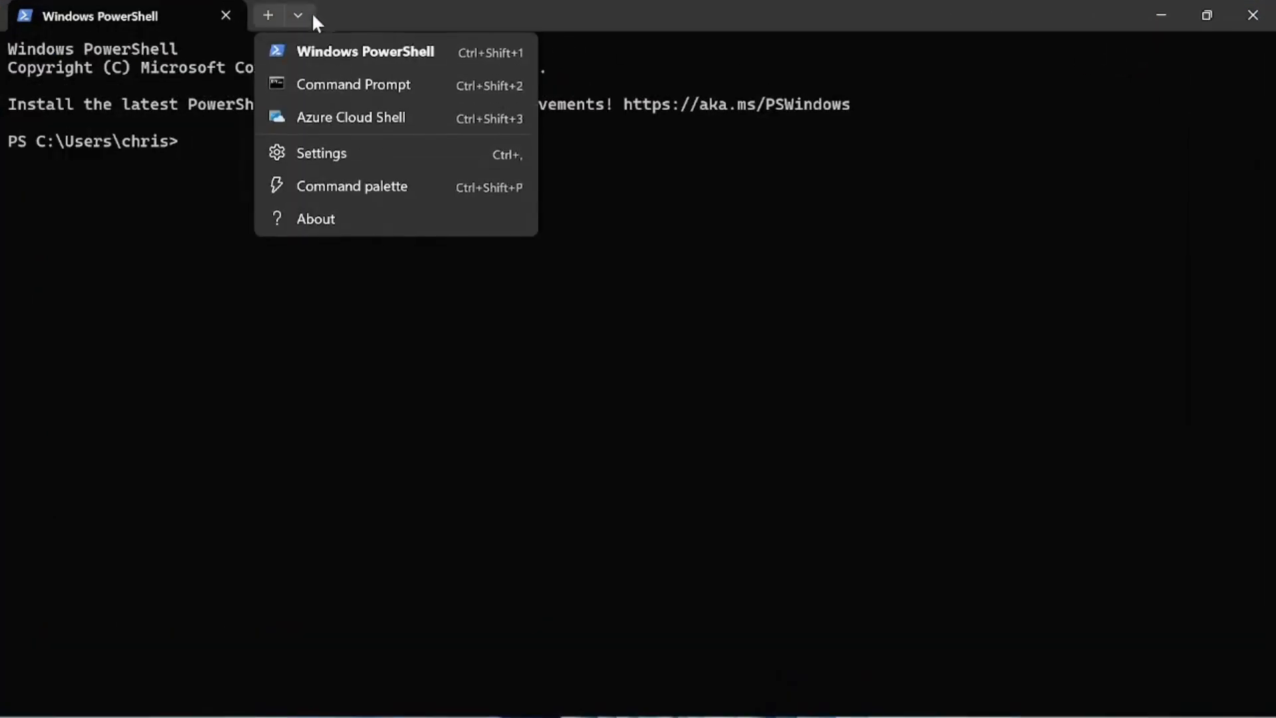
left_click(330, 85)
Step: Run python, which finds no Python, and close the Microsoft Store page it opens
type("py")
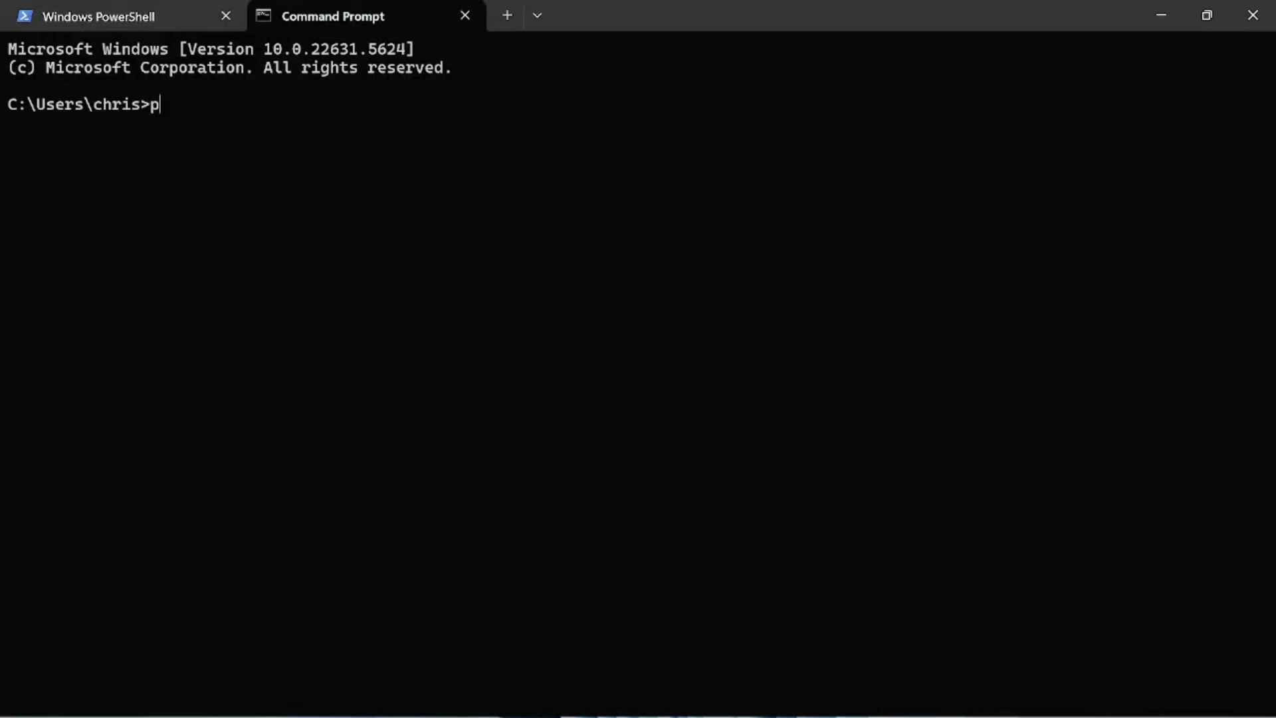
type("thon")
key("Return")
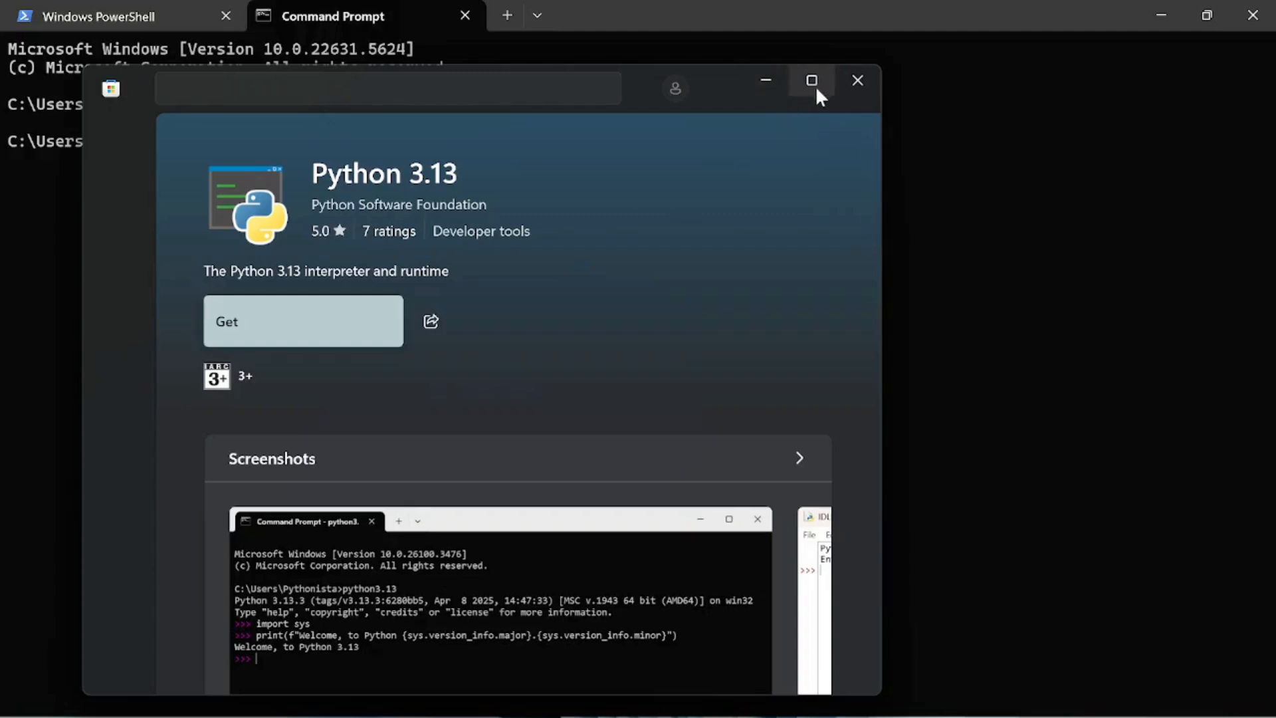
left_click(857, 85)
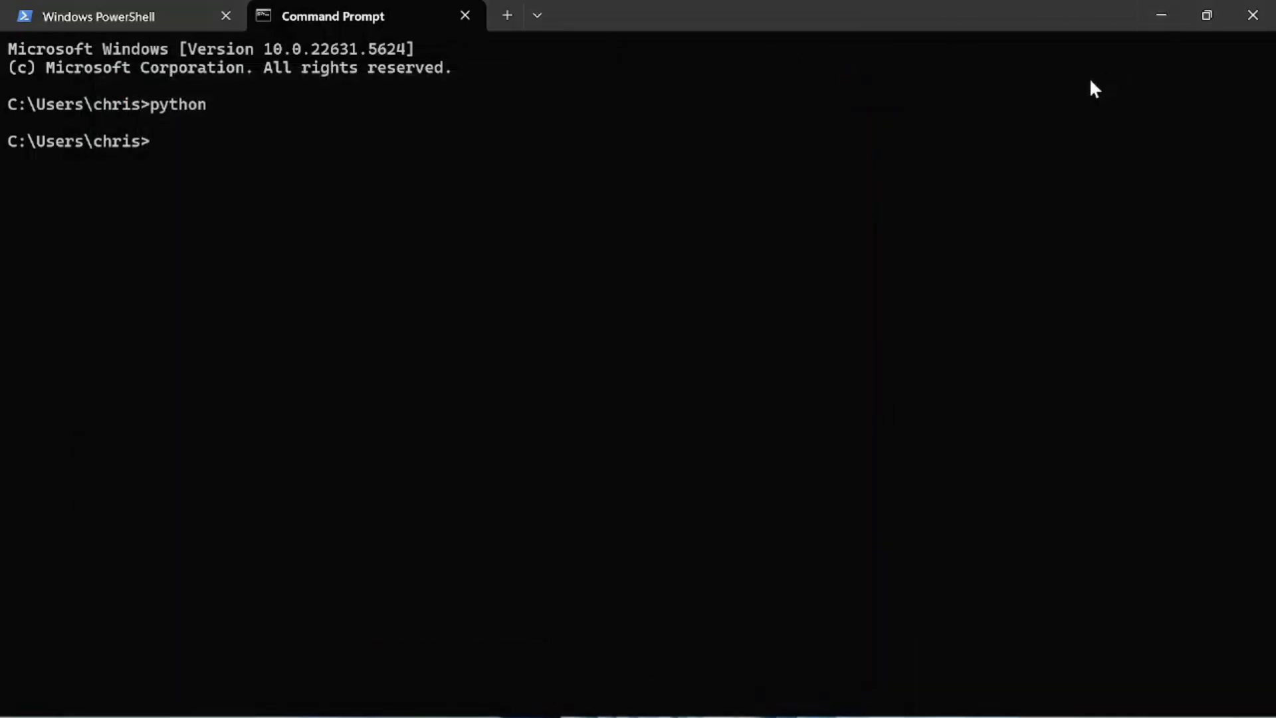
mouse_move(769, 714)
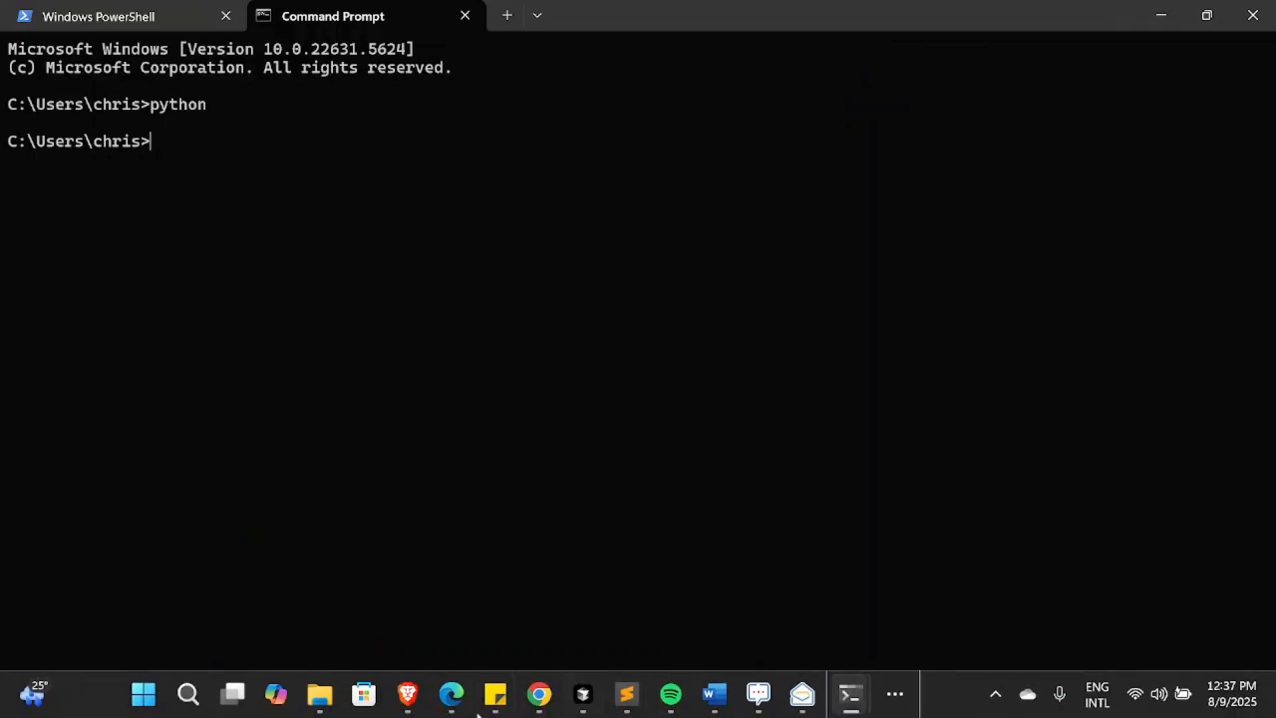
Step: Go to python.org in Brave and scroll down the page
left_click(425, 711)
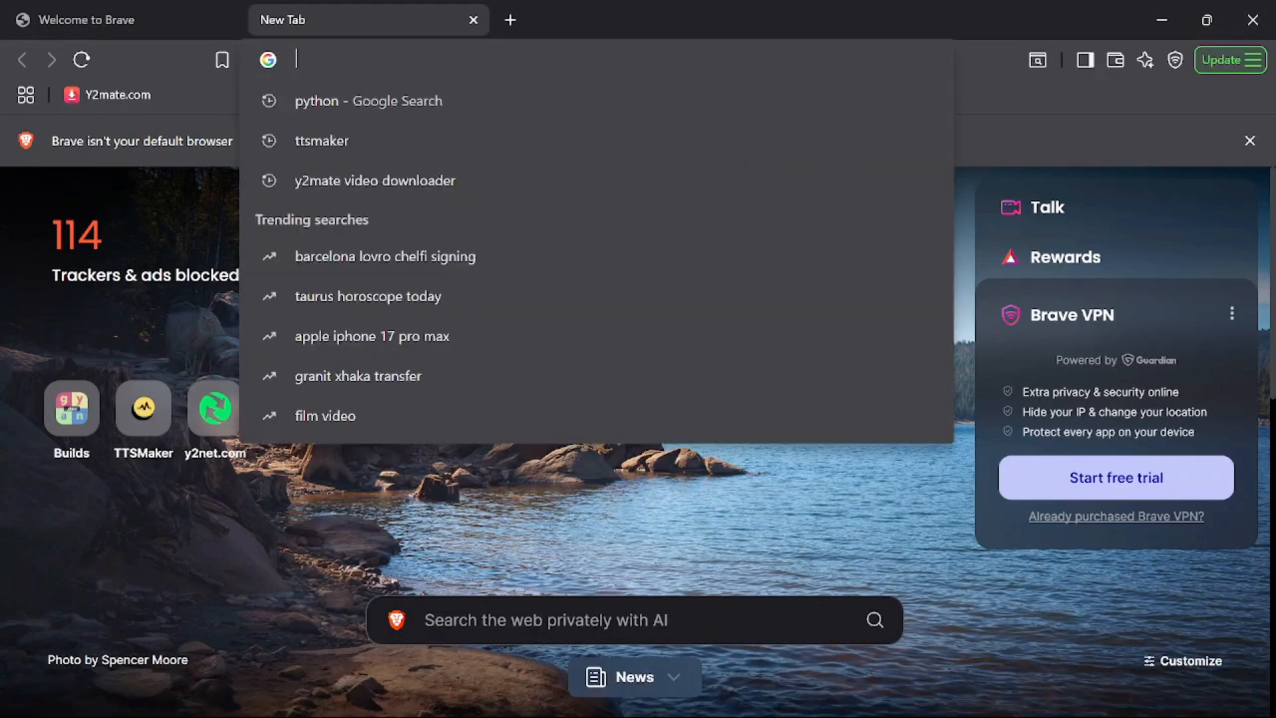
type("python.org")
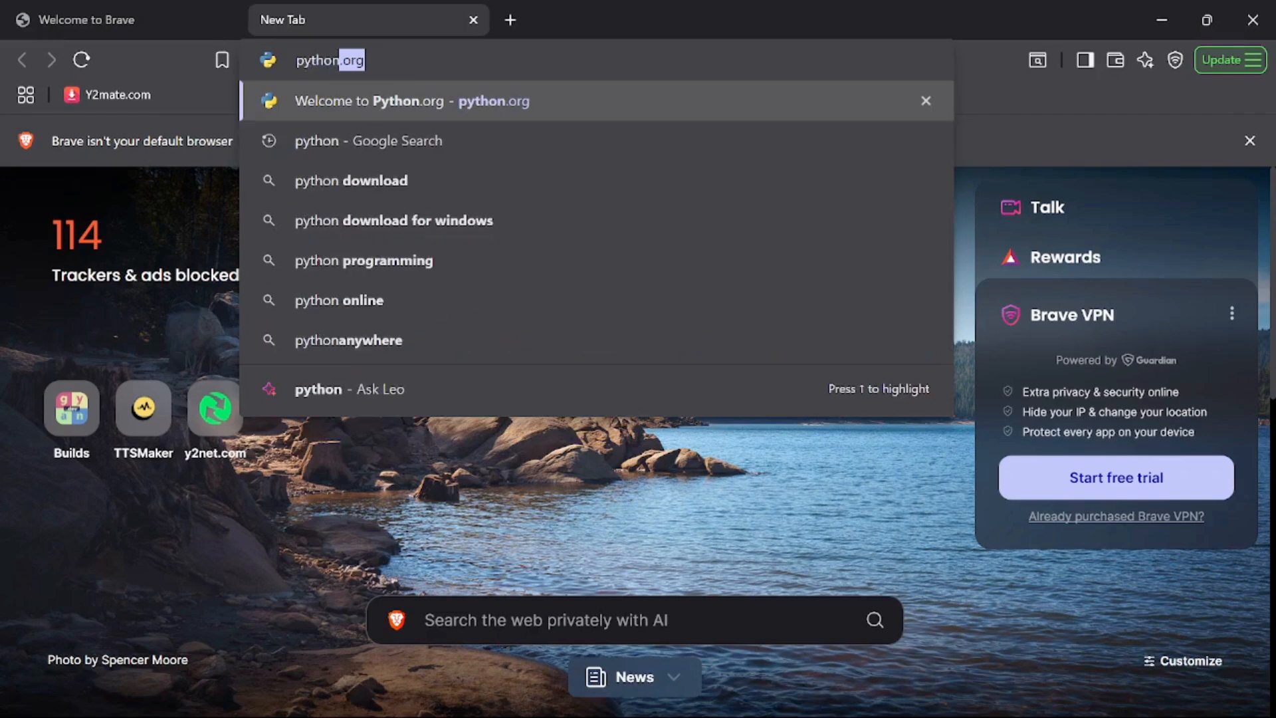
key("Return")
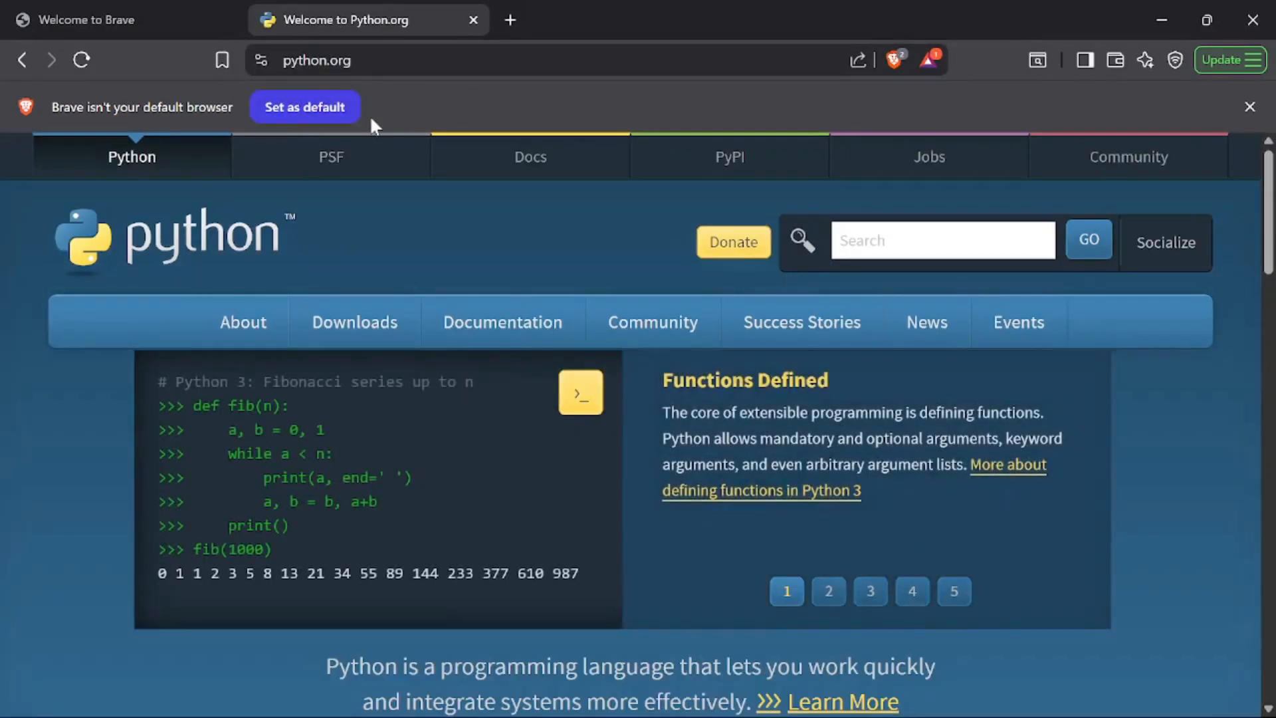
scroll(445, 254, "down", 1)
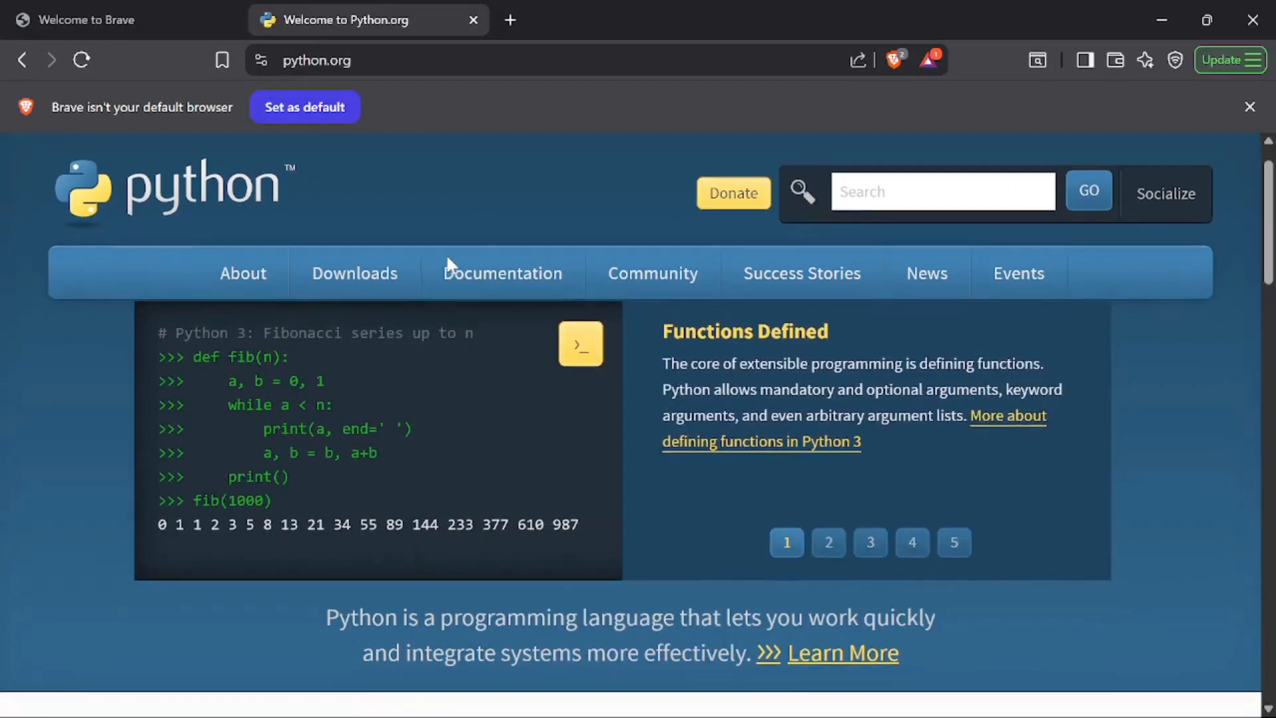
scroll(446, 260, "down", 1)
Step: Download and save python-3.13.6-amd64.exe from the Downloads menu, then check the downloads bubble
mouse_move(448, 263)
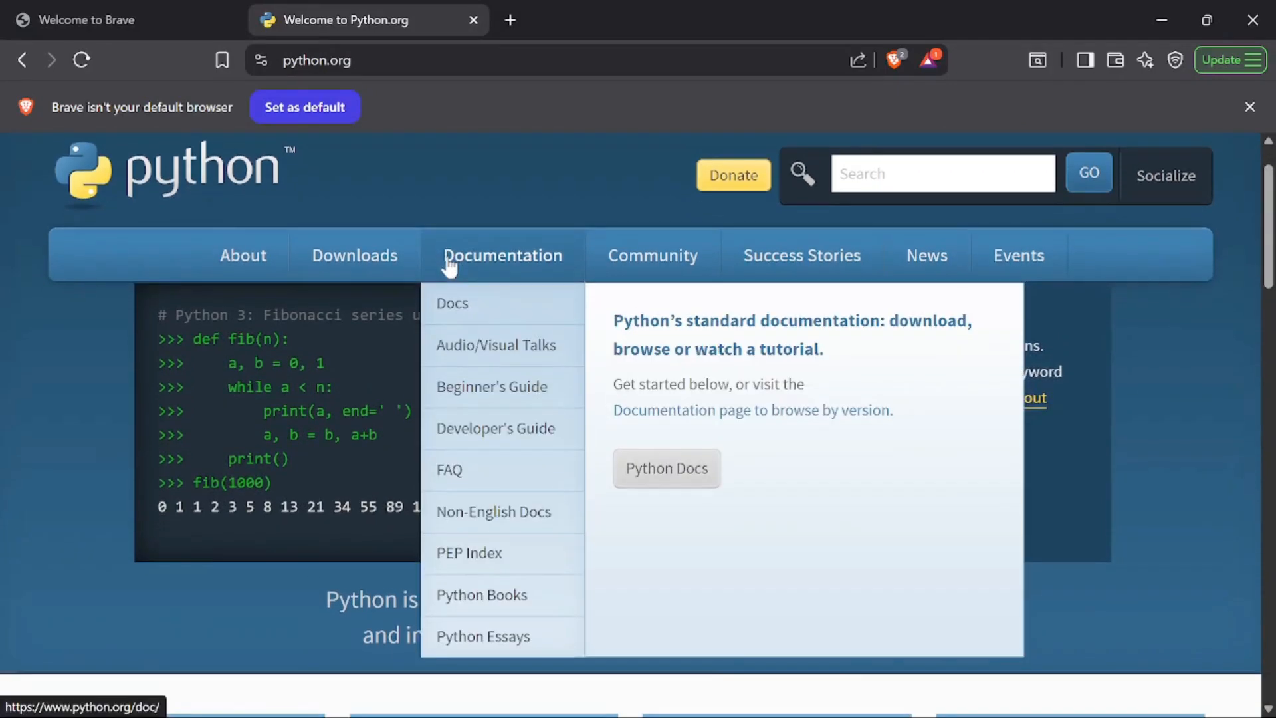
mouse_move(338, 265)
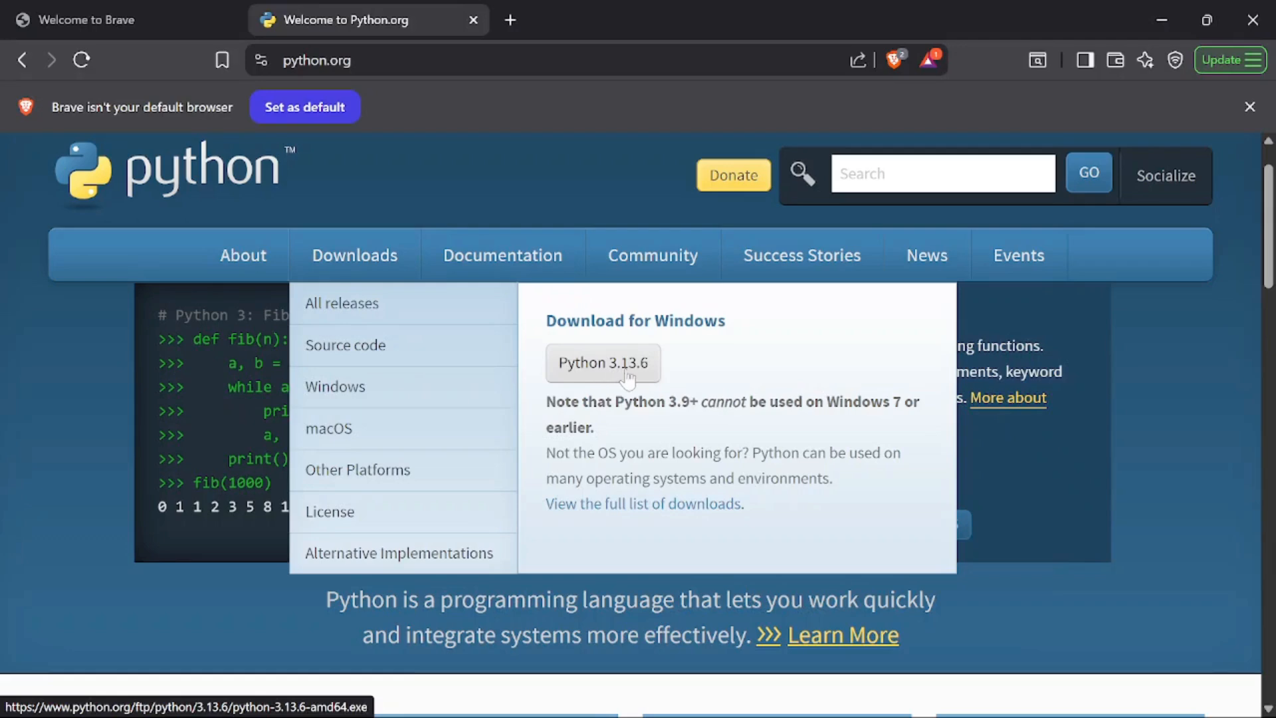
left_click(602, 378)
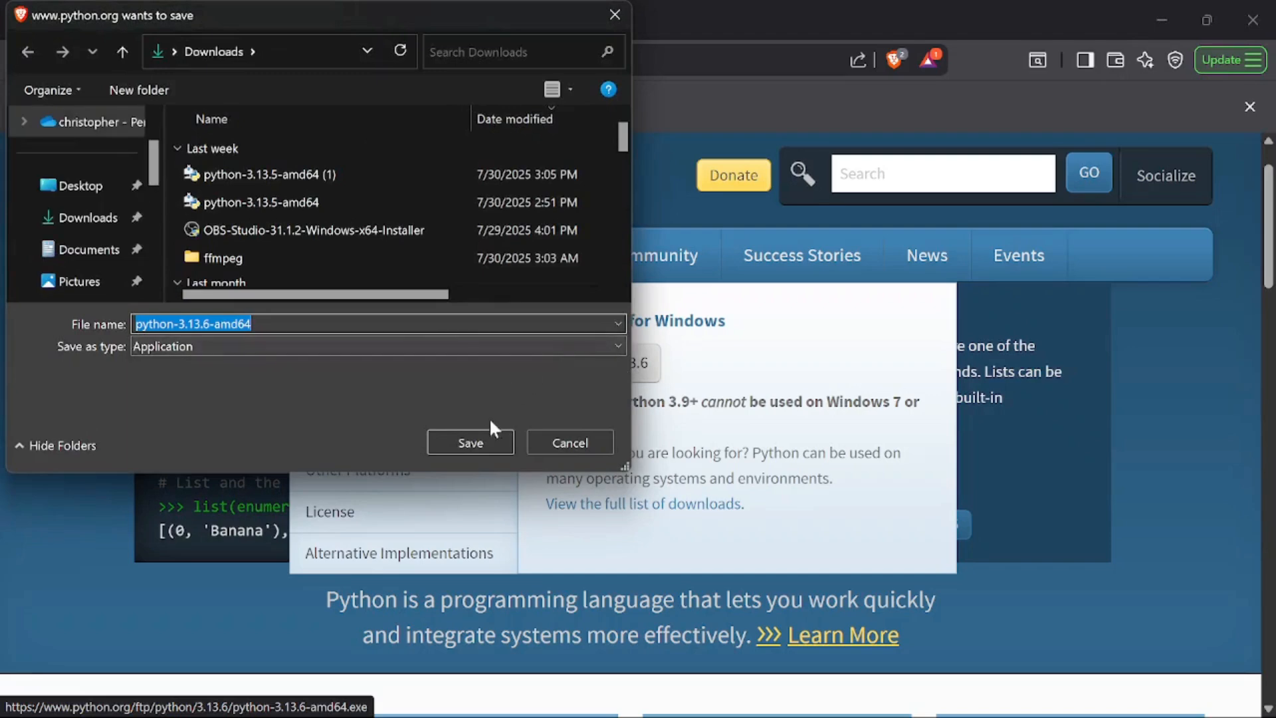
left_click(476, 439)
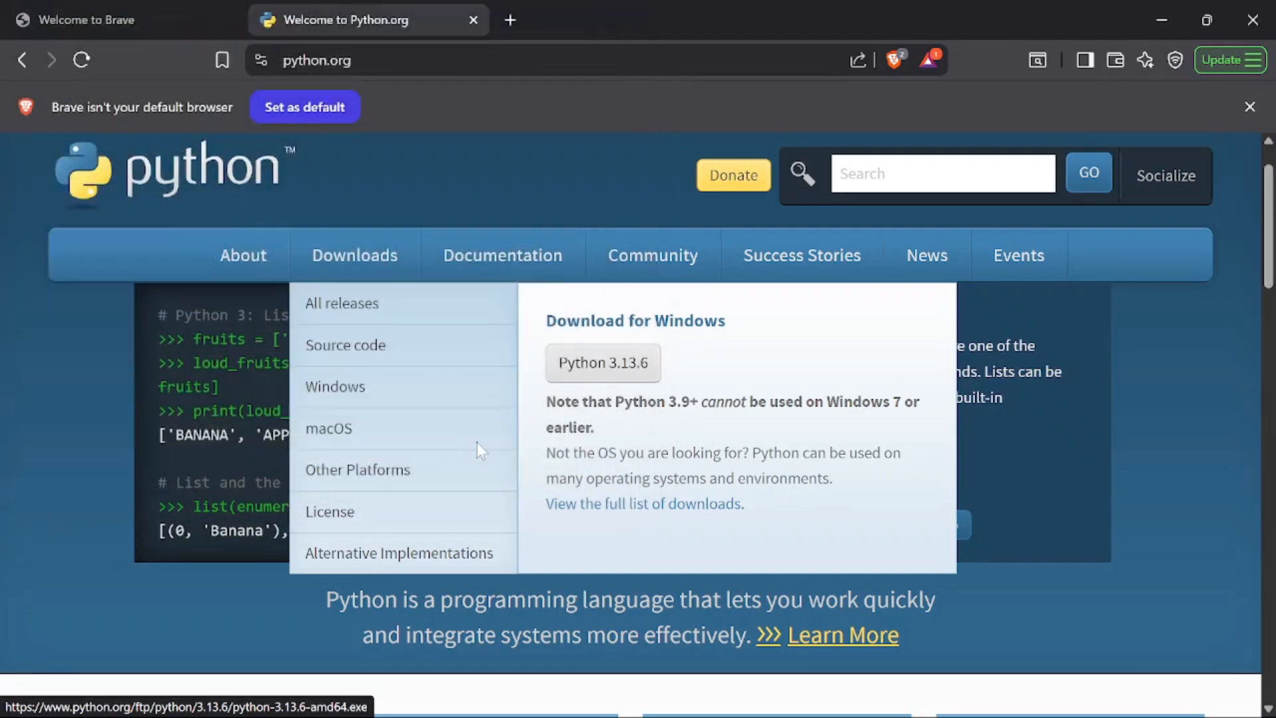
mouse_move(815, 272)
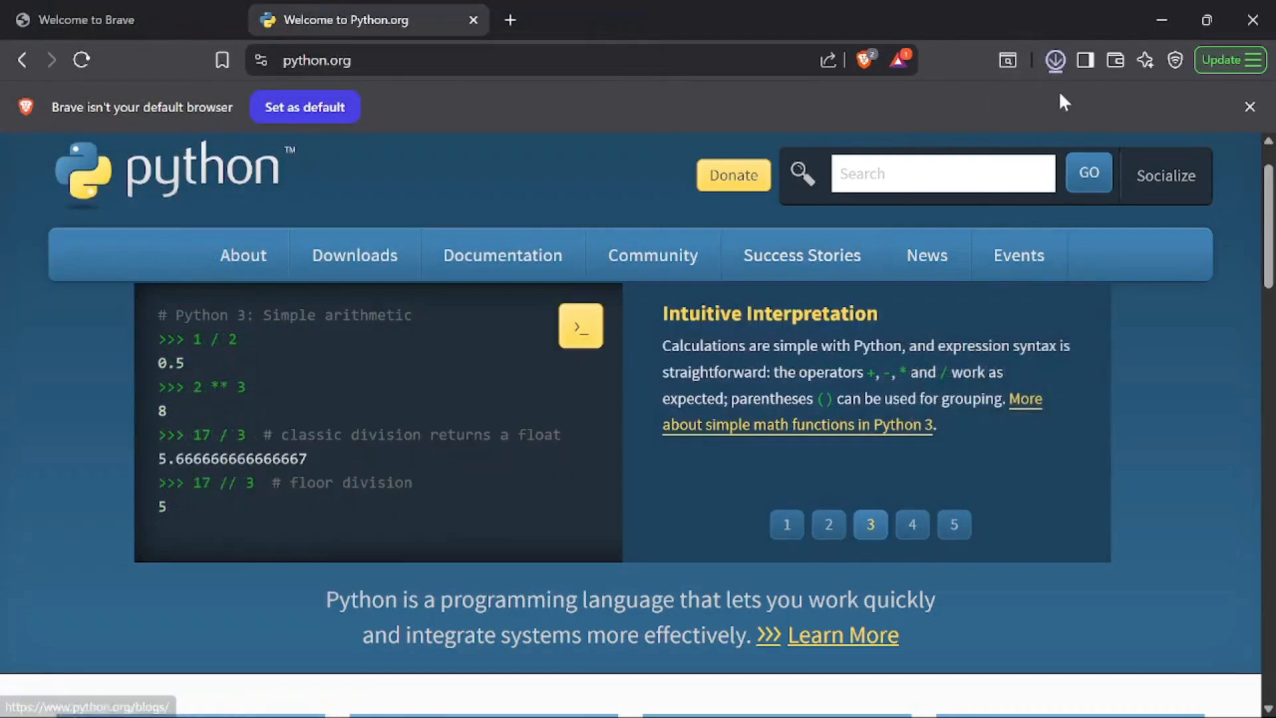
mouse_move(967, 98)
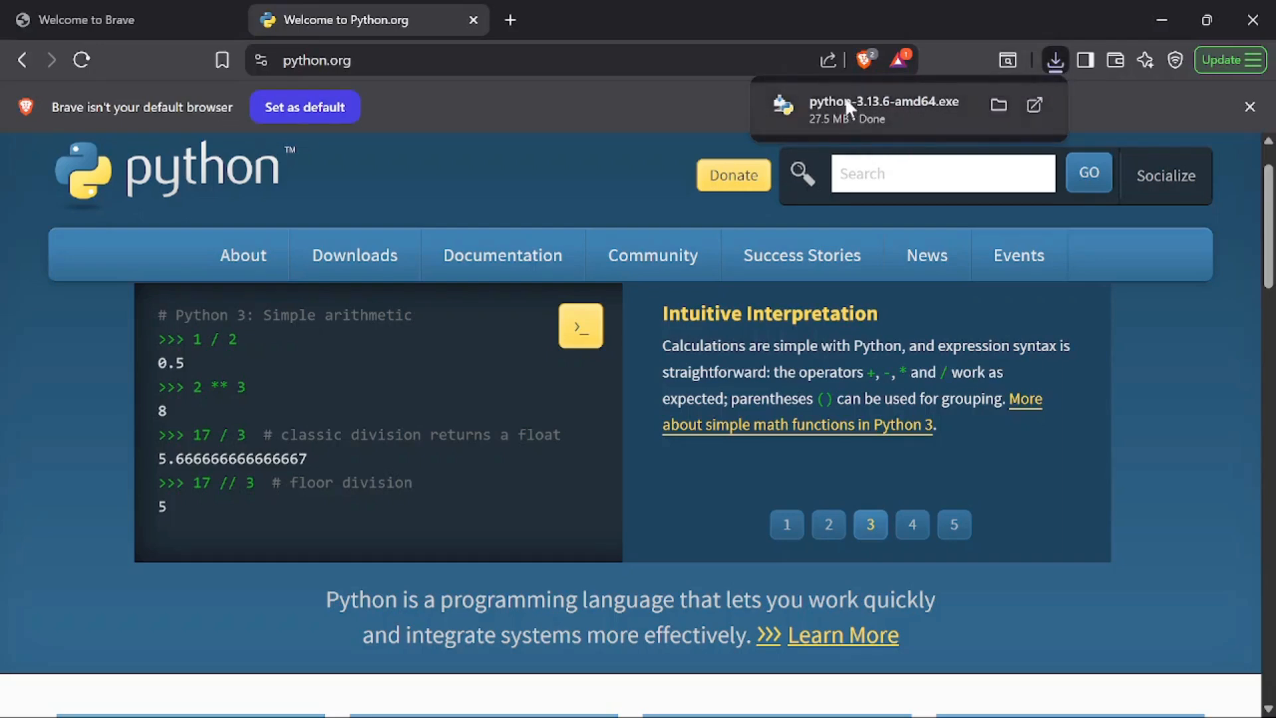
Step: Launch python-3.13.6-amd64.exe from Downloads and minimize the Brave, Terminal and PowerShell windows
left_click(999, 105)
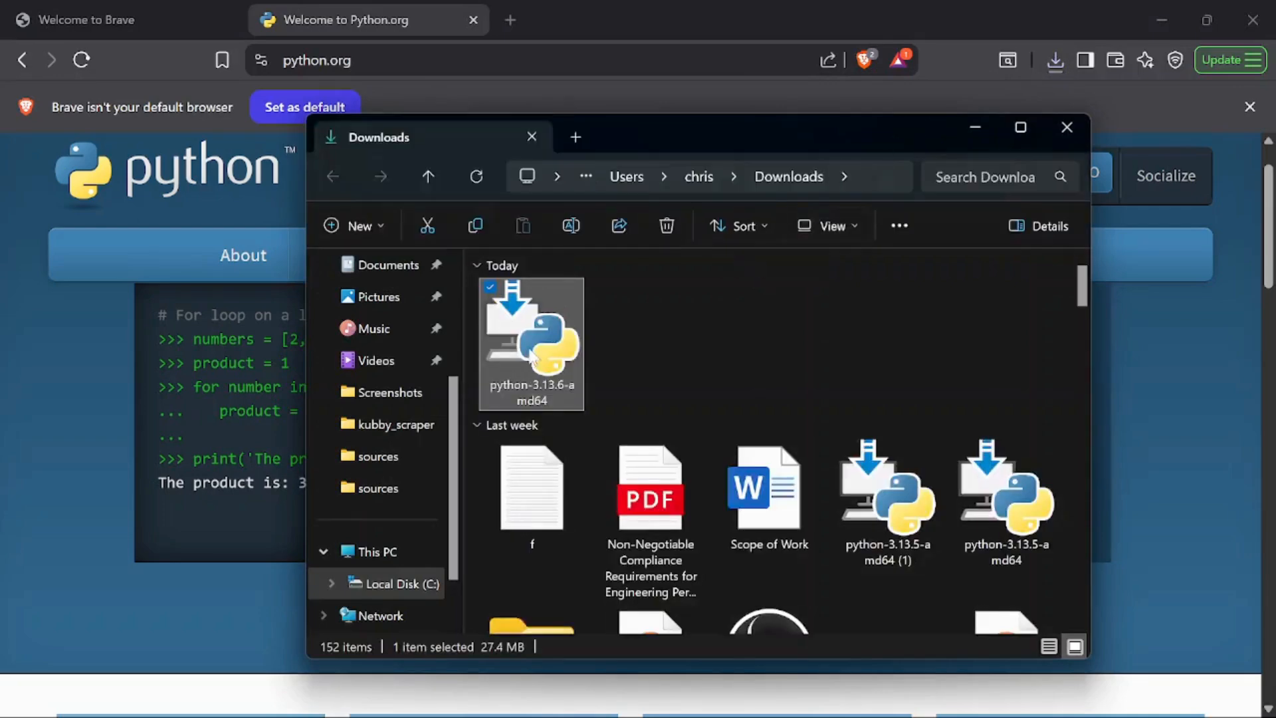
double_click(546, 361)
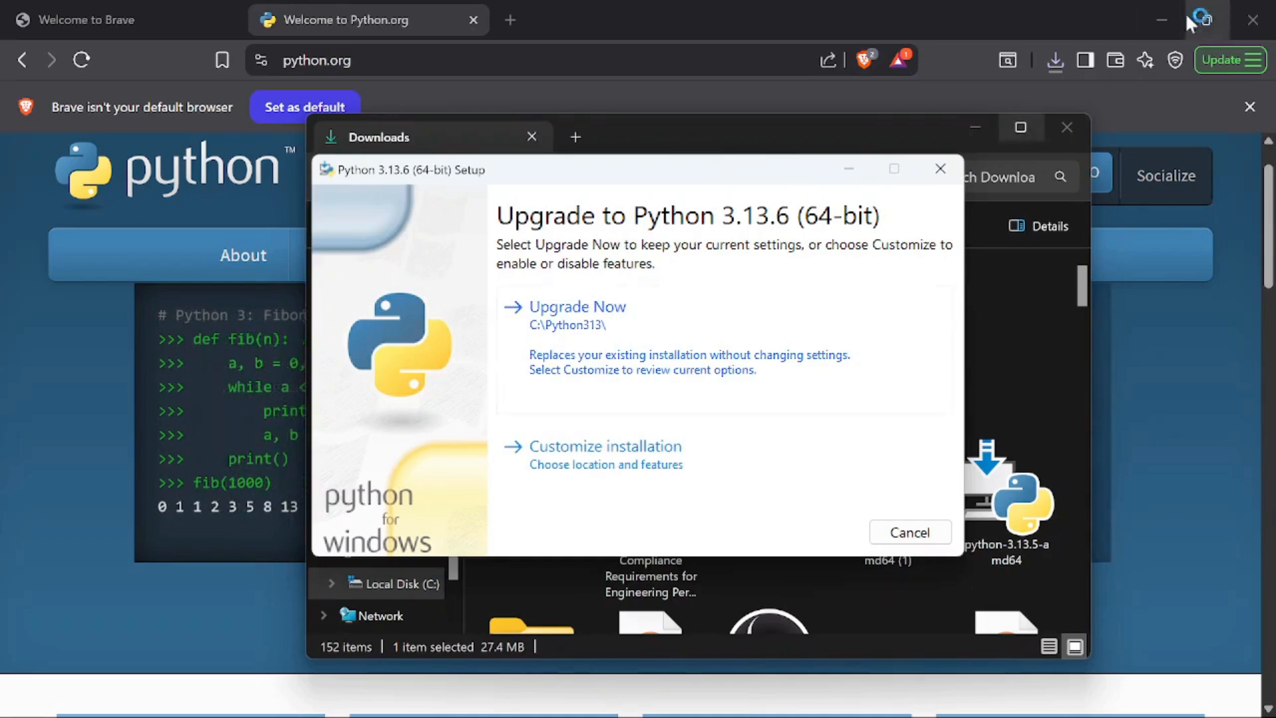
left_click(1160, 20)
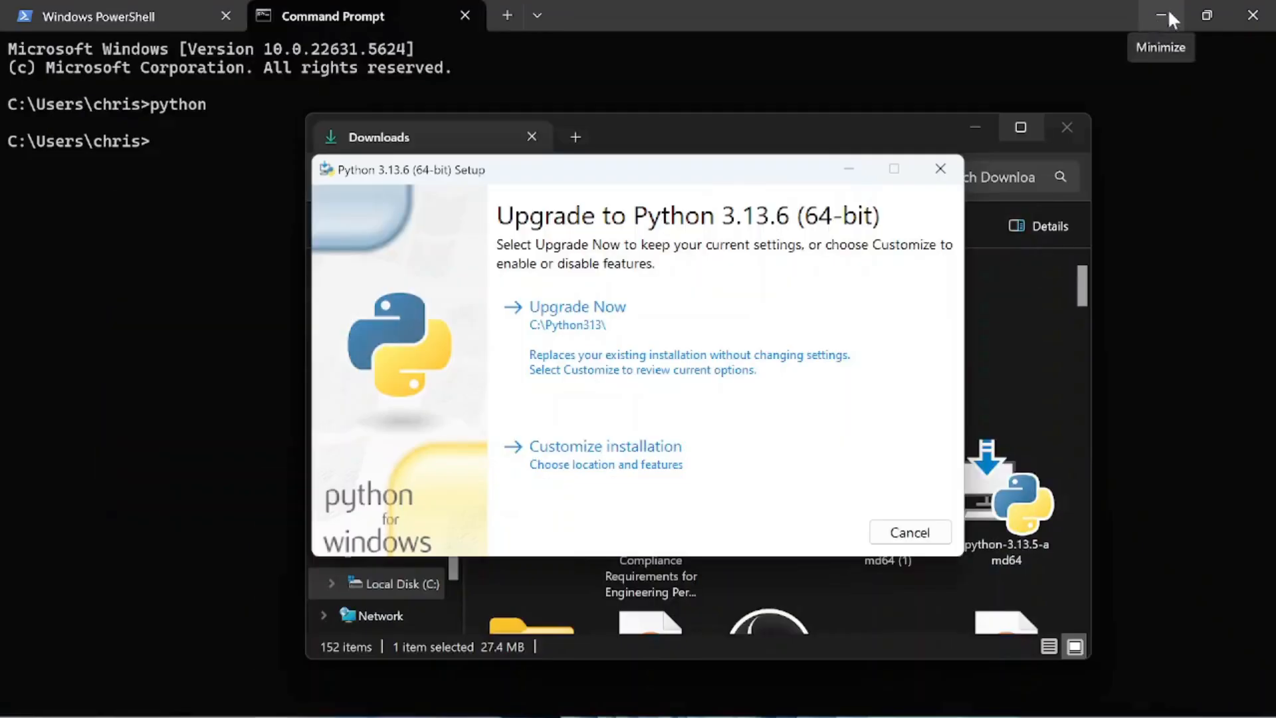
left_click(1162, 14)
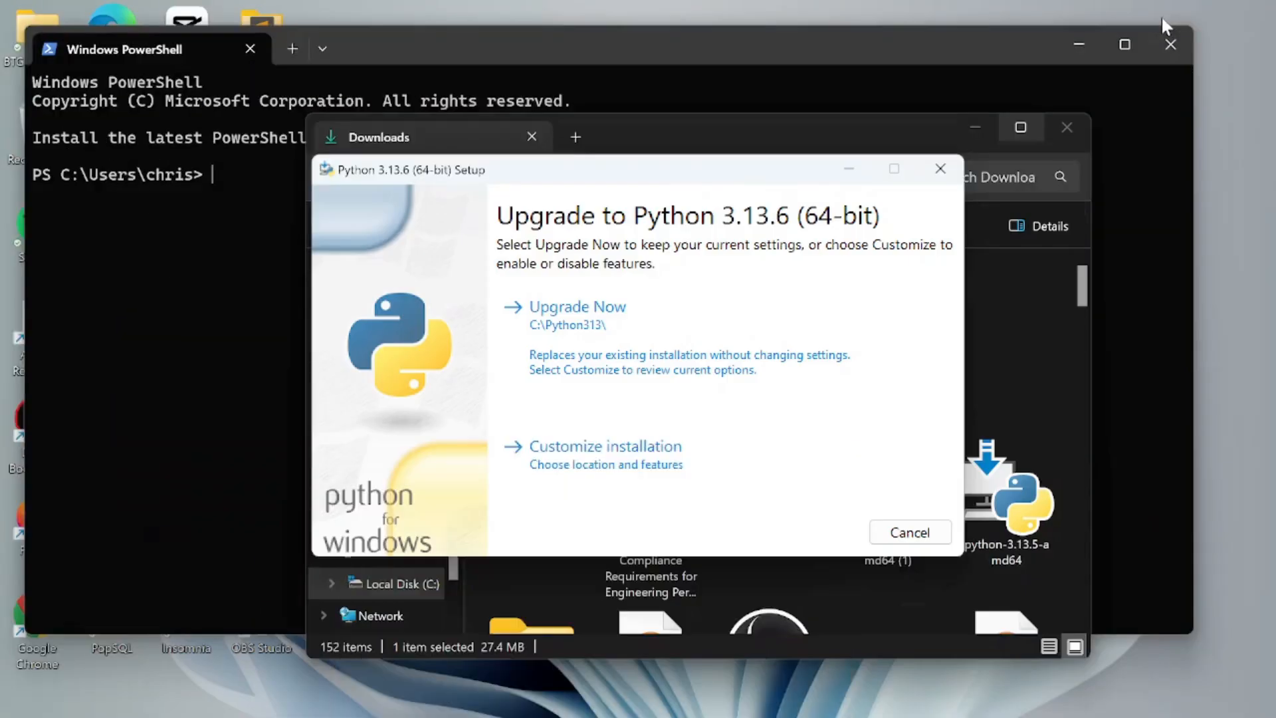
left_click(1077, 44)
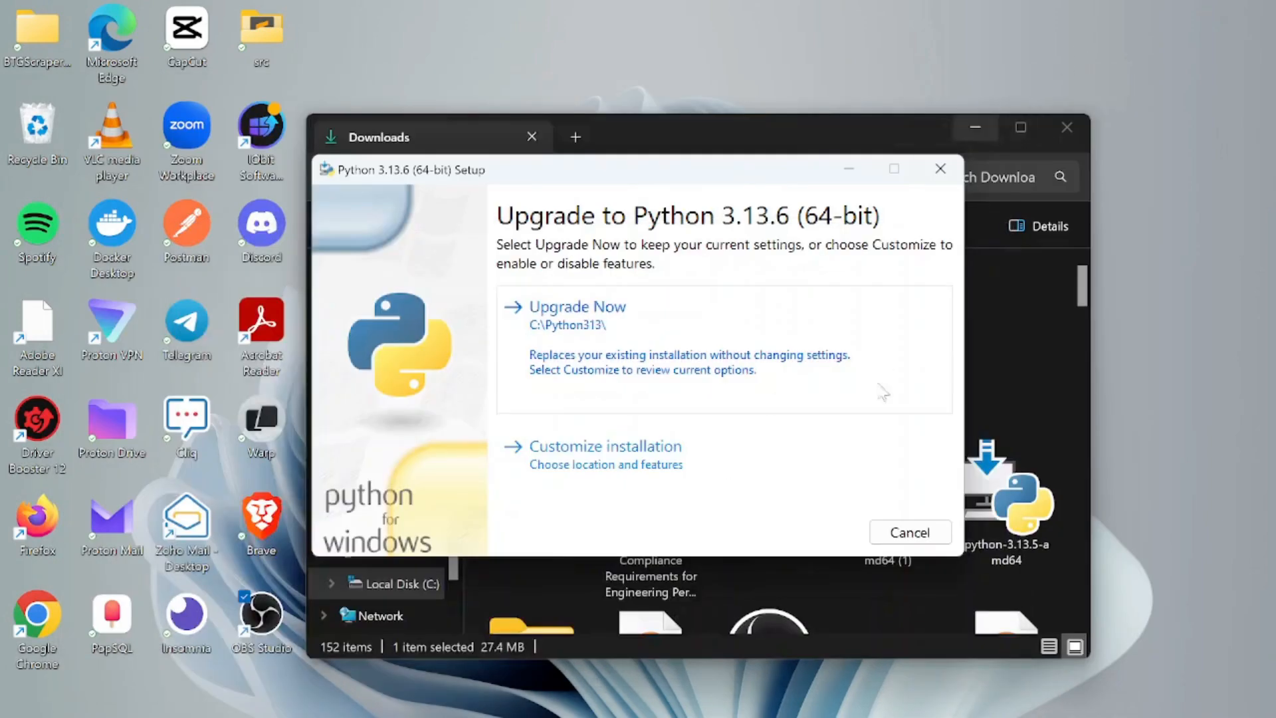
Step: Customize the install: py launcher for all users, precompiled standard library, location C:\Python313
left_click(981, 131)
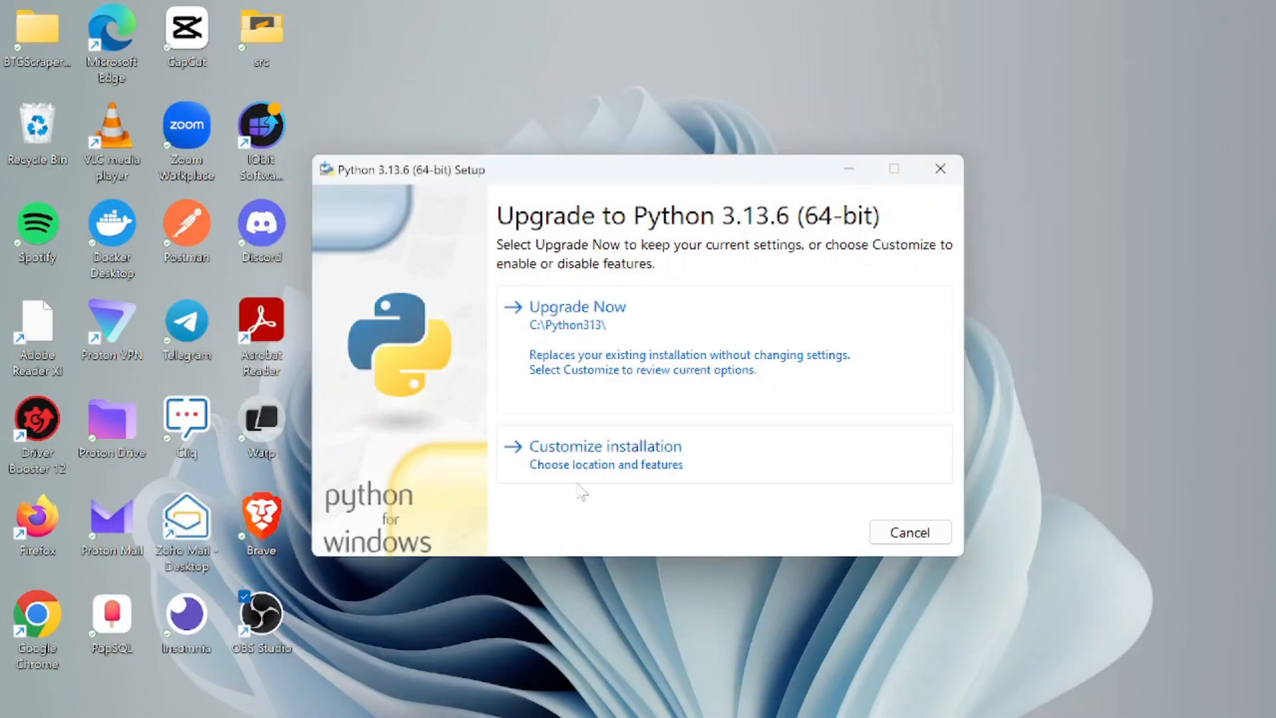
left_click(635, 455)
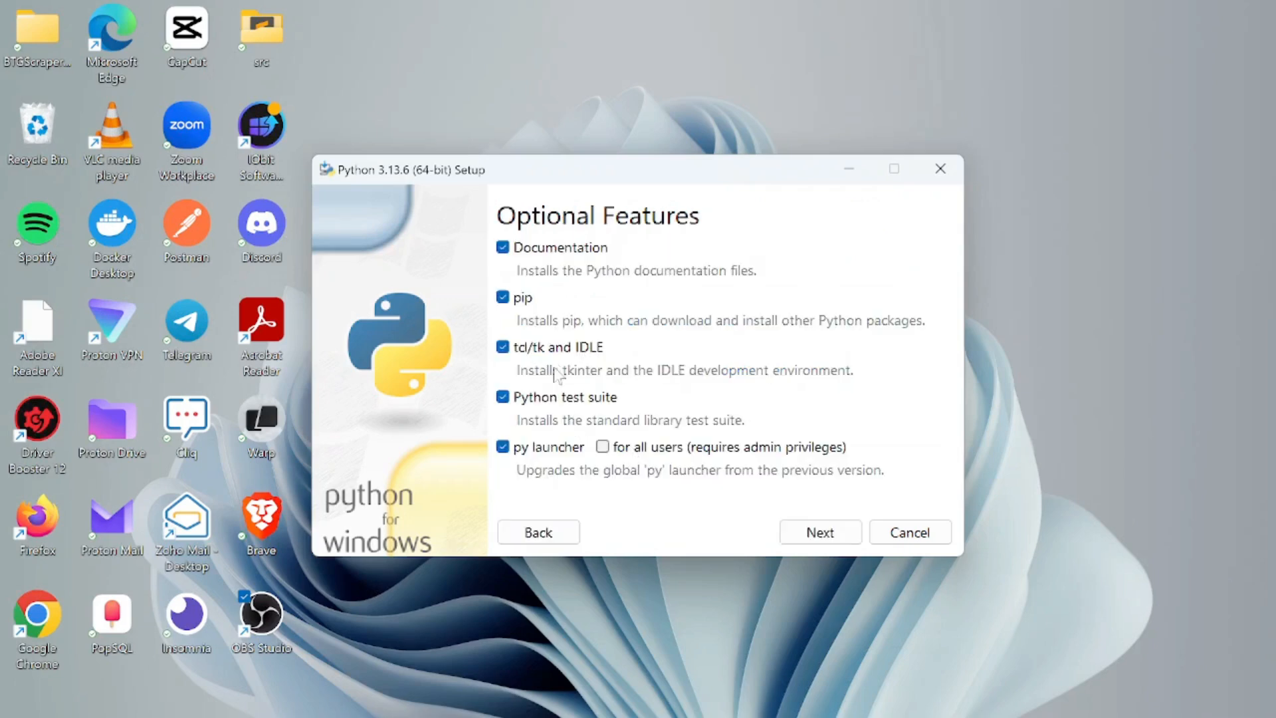
left_click(603, 448)
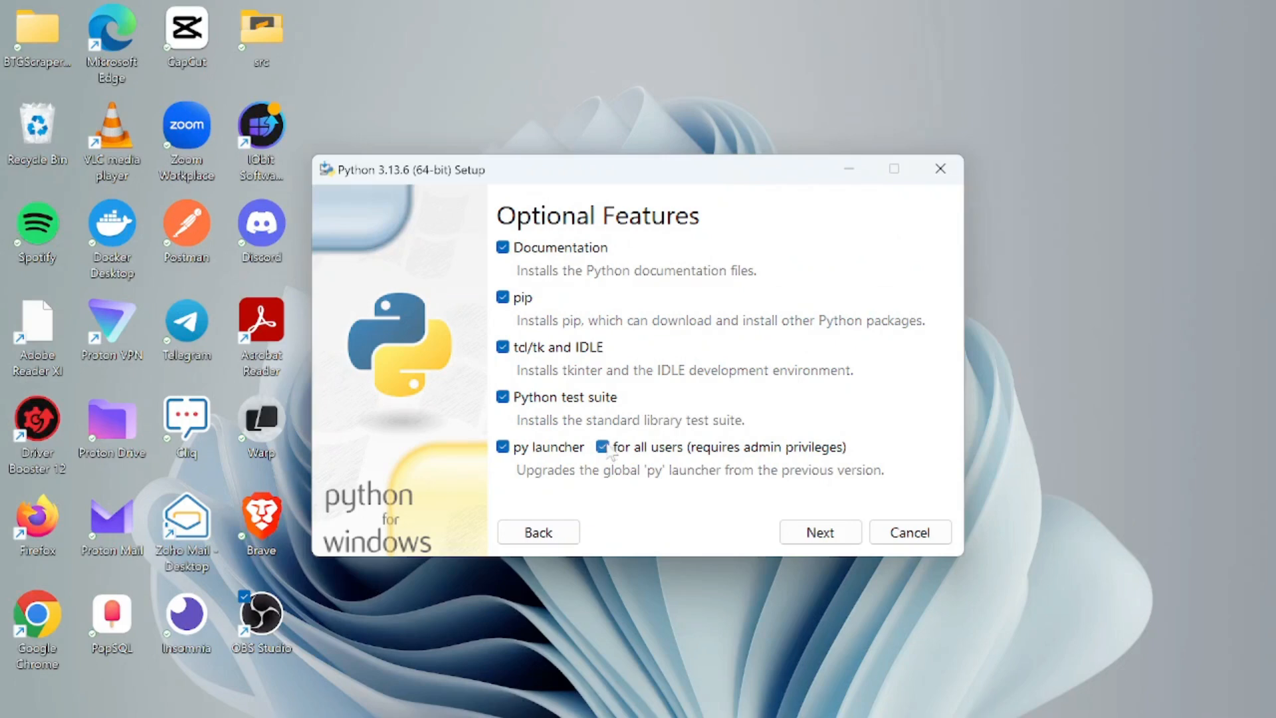
left_click(824, 540)
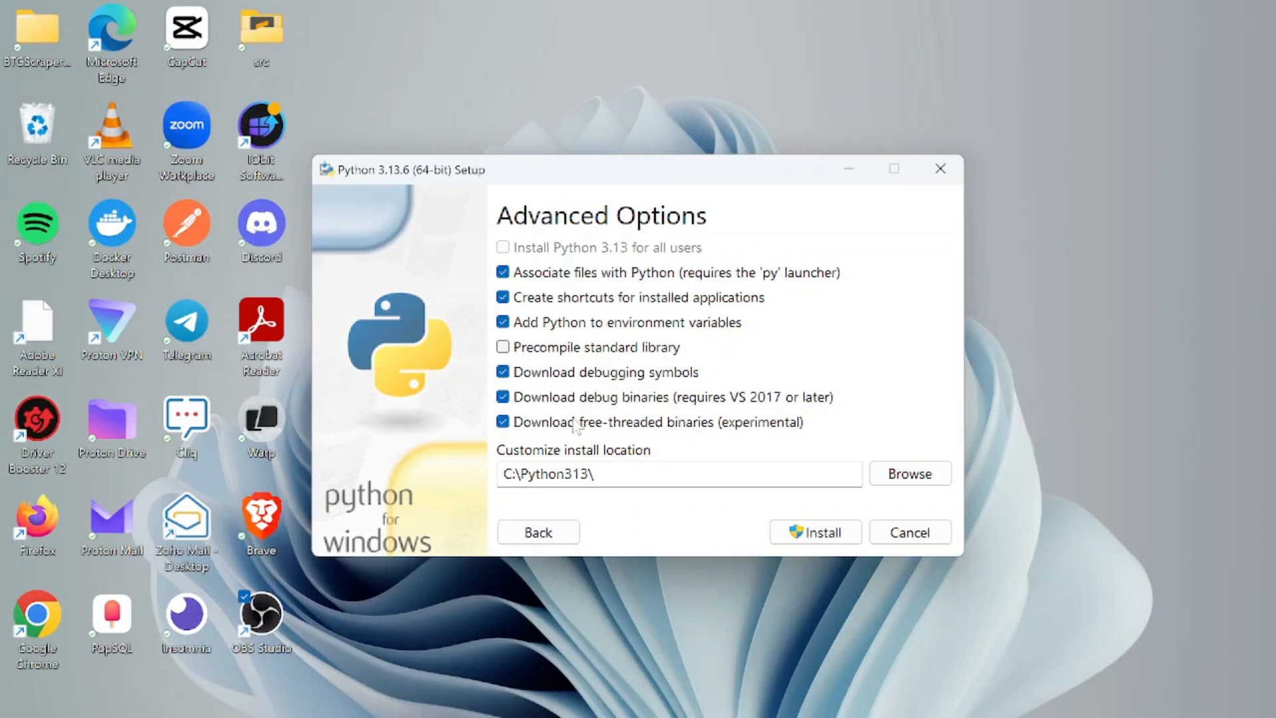
left_click(503, 348)
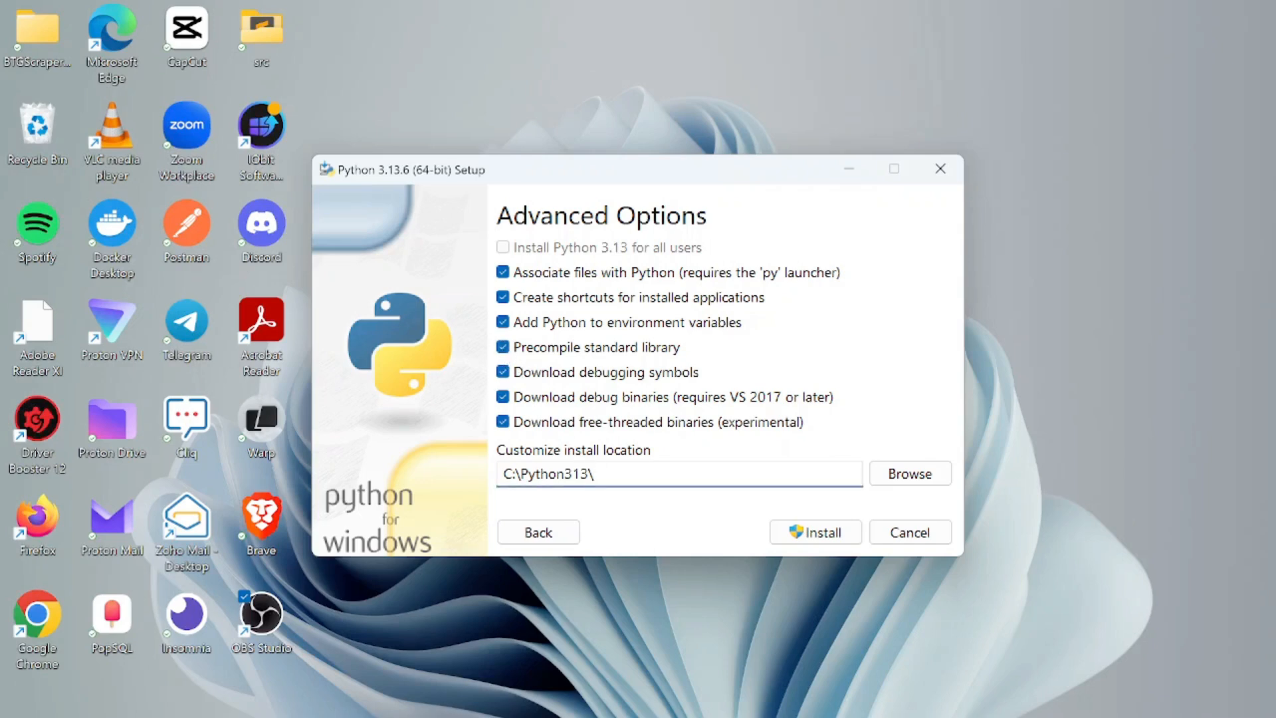
key("BackSpace")
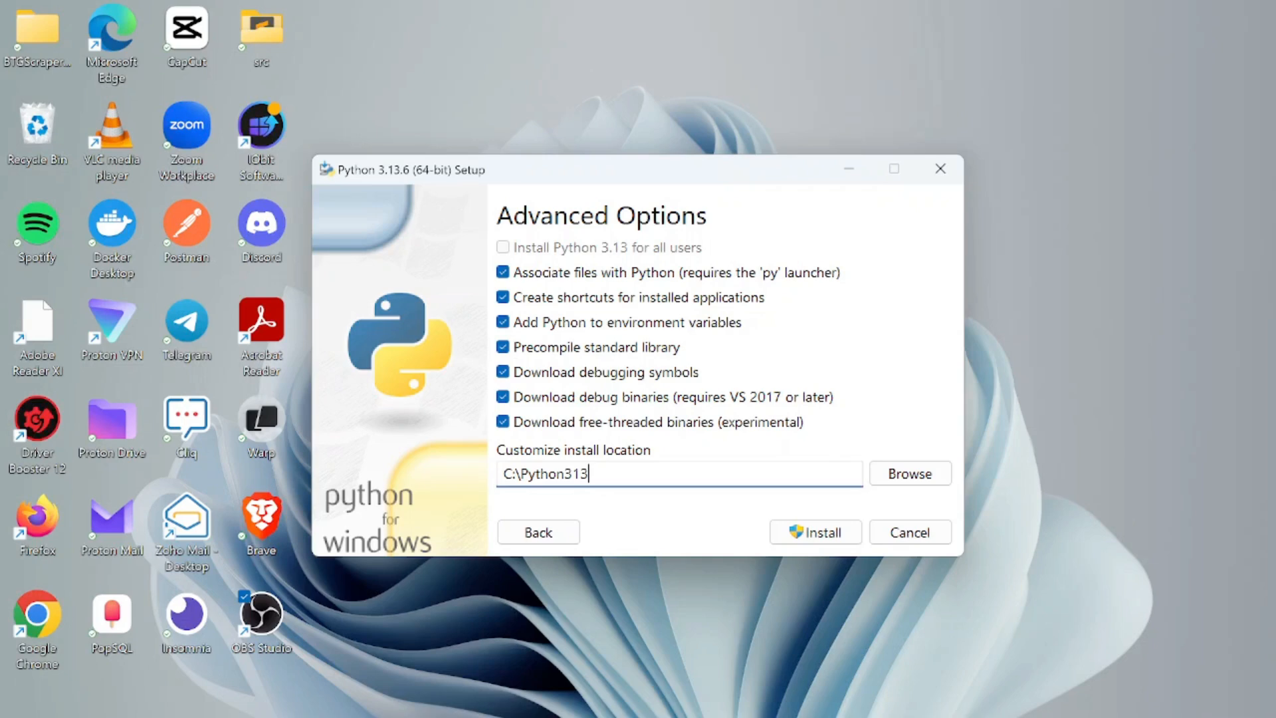
Step: Install Python 3.13.6 and close setup after 'Setup was successful'
left_click(834, 539)
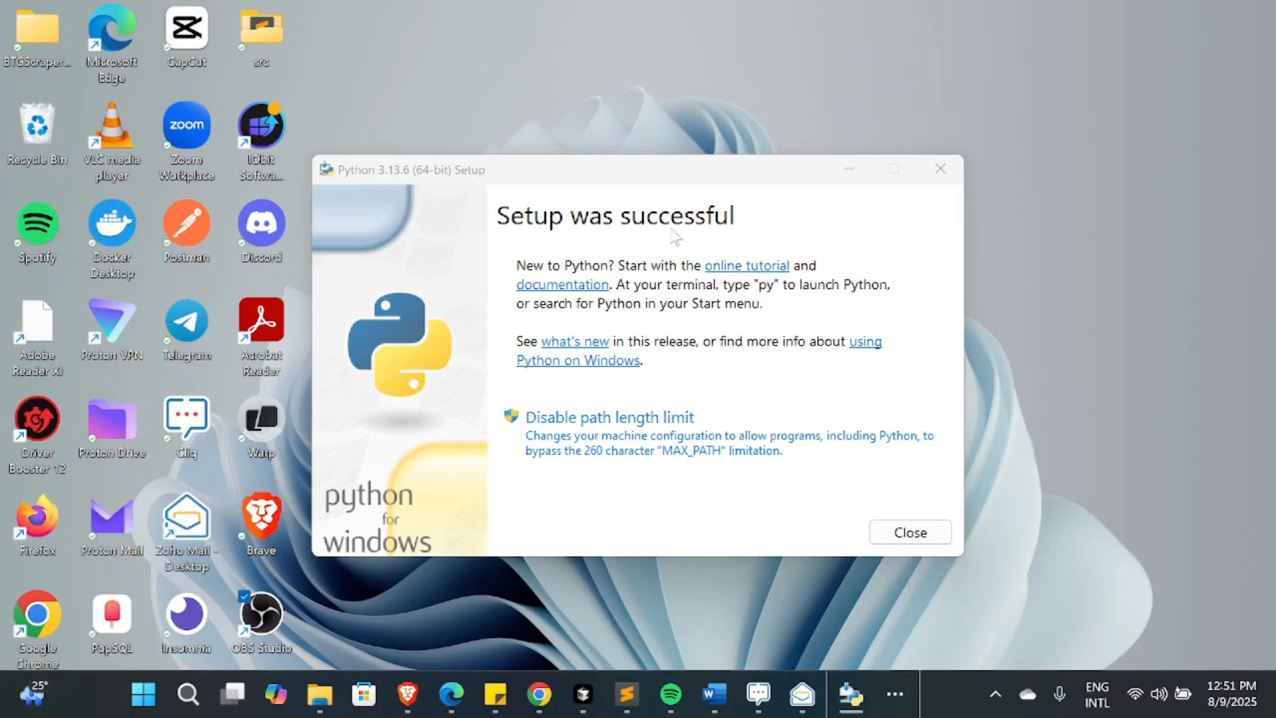
left_click(939, 531)
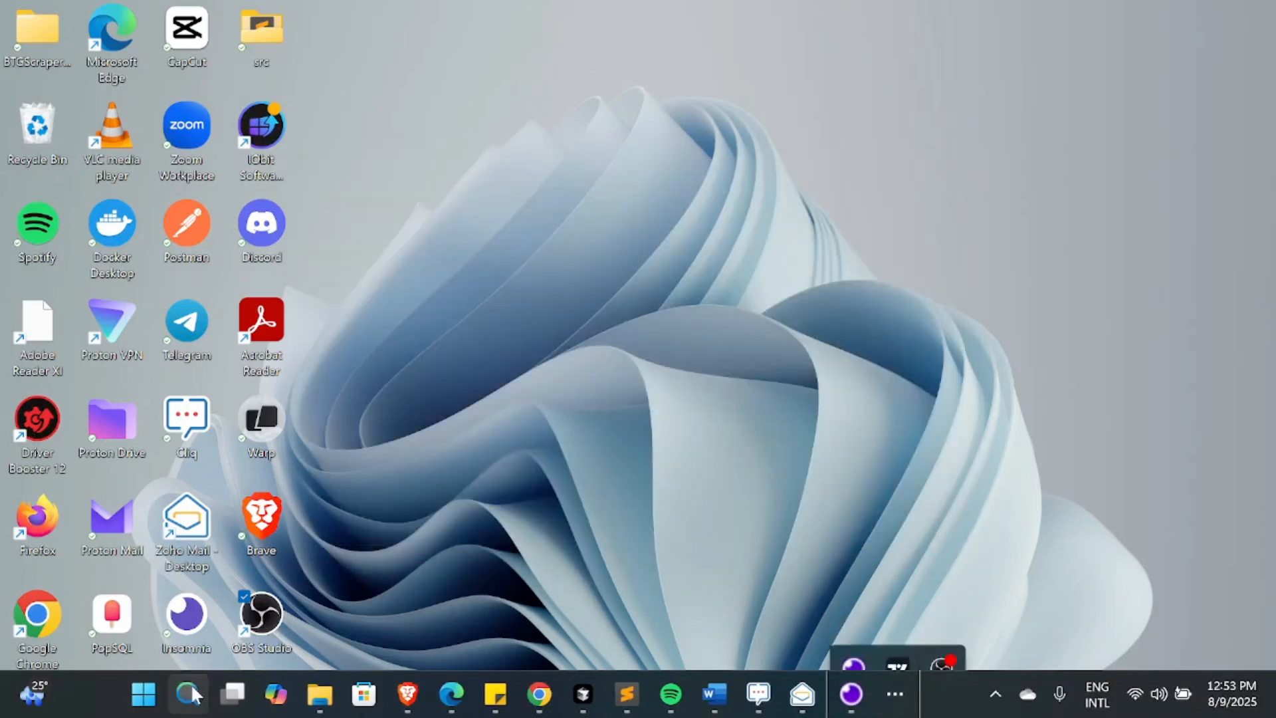
Step: Launch Terminal from Windows search and run python to start the 3.13.6 REPL
left_click(188, 694)
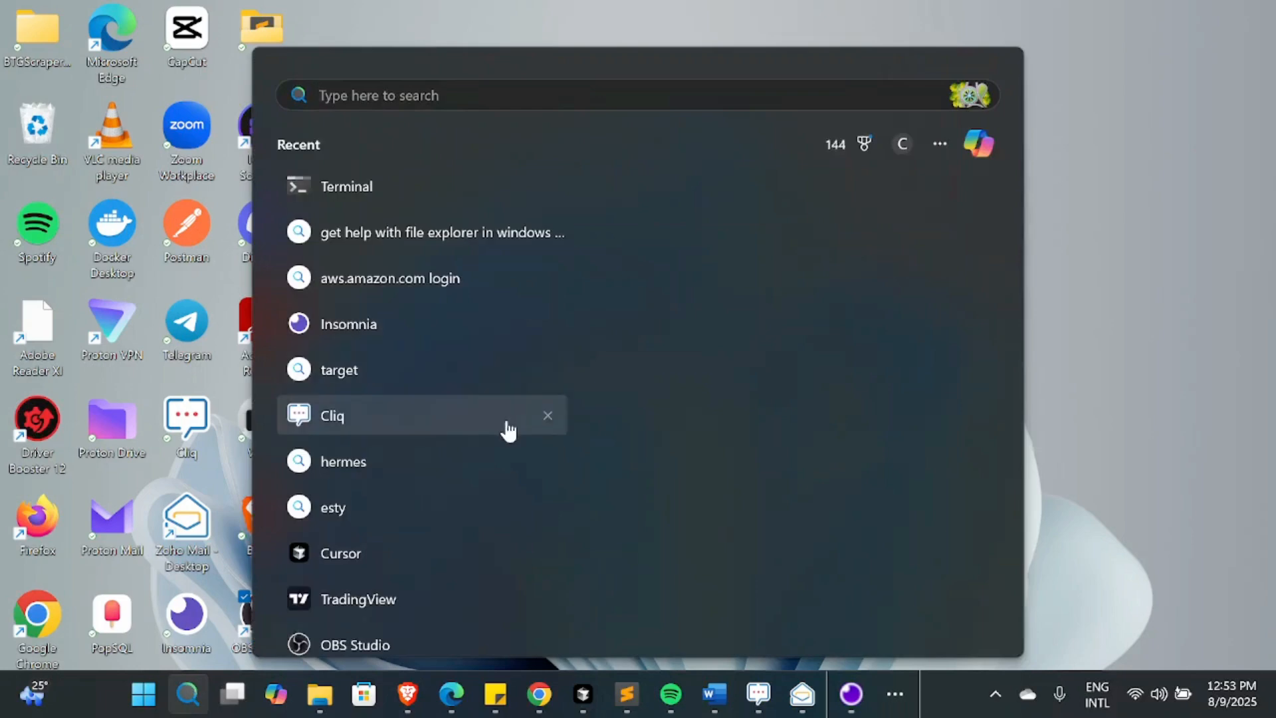
left_click(390, 192)
type("python")
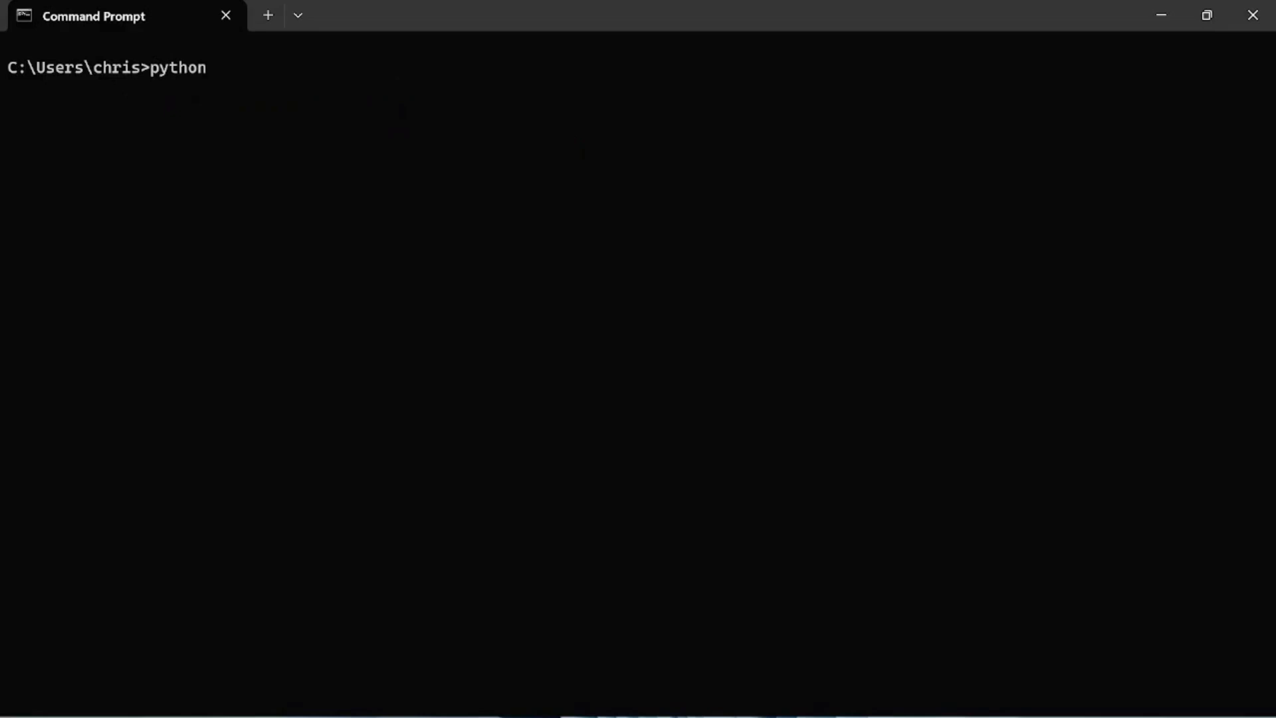
key("Return")
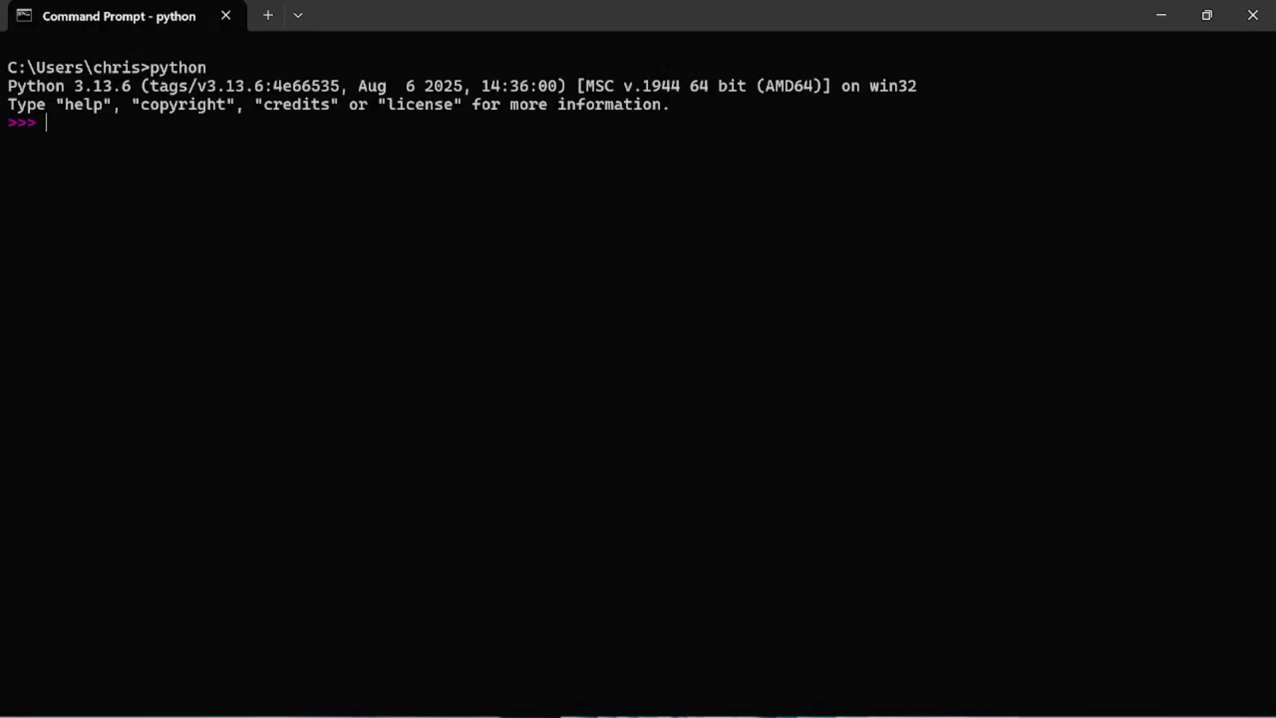
Step: Run print("hello world") in the REPL to print hello world
type("print(hello")
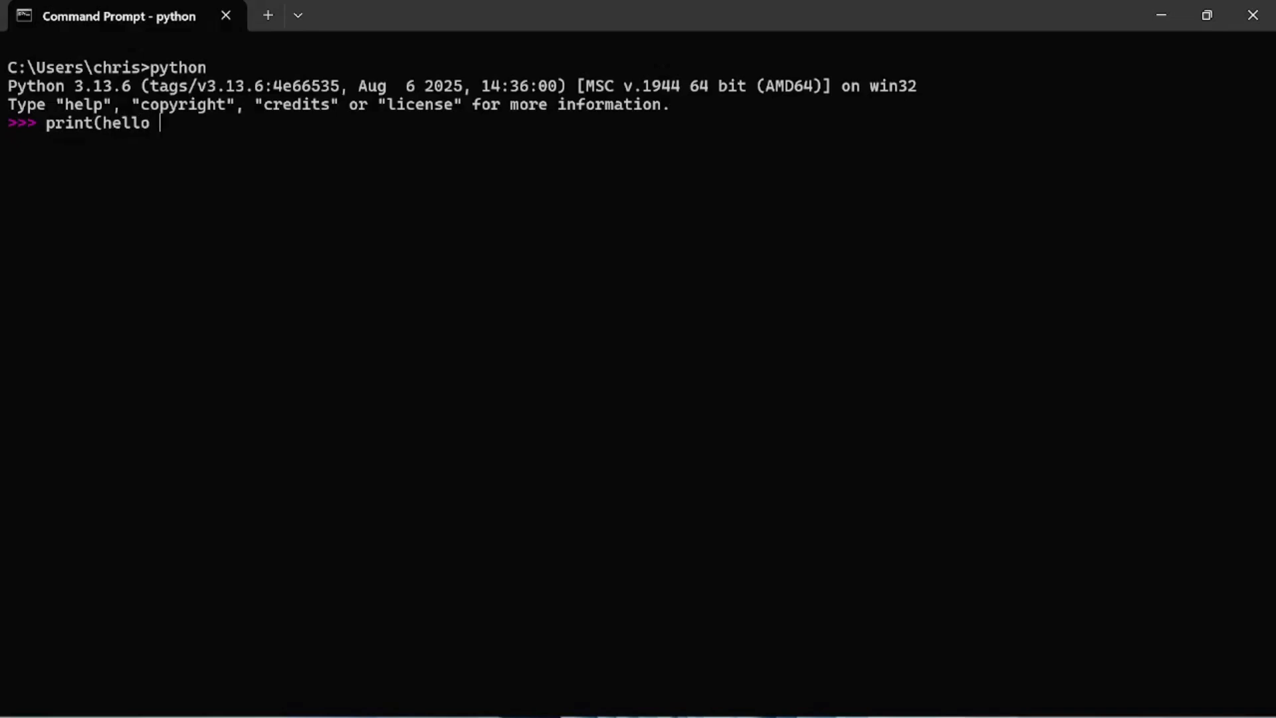
type(" world")
key("BackSpace")
key("BackSpace")
key("BackSpace")
key("BackSpace")
key("BackSpace")
key("BackSpace")
key("BackSpace")
key("BackSpace")
key("BackSpace")
key("BackSpace")
key("BackSpace")
key("BackSpace")
key("BackSpace")
type("t(\"\"")
key("Left")
type("ello world")
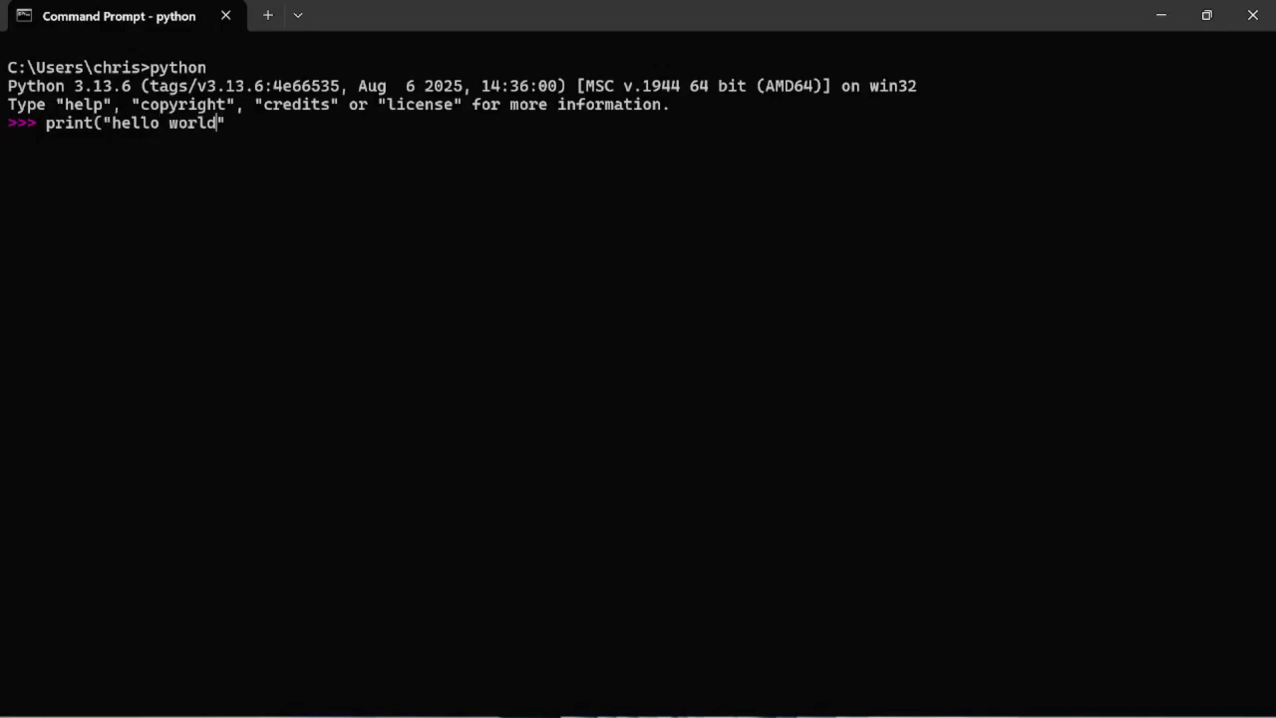
type("\")")
key("Return")
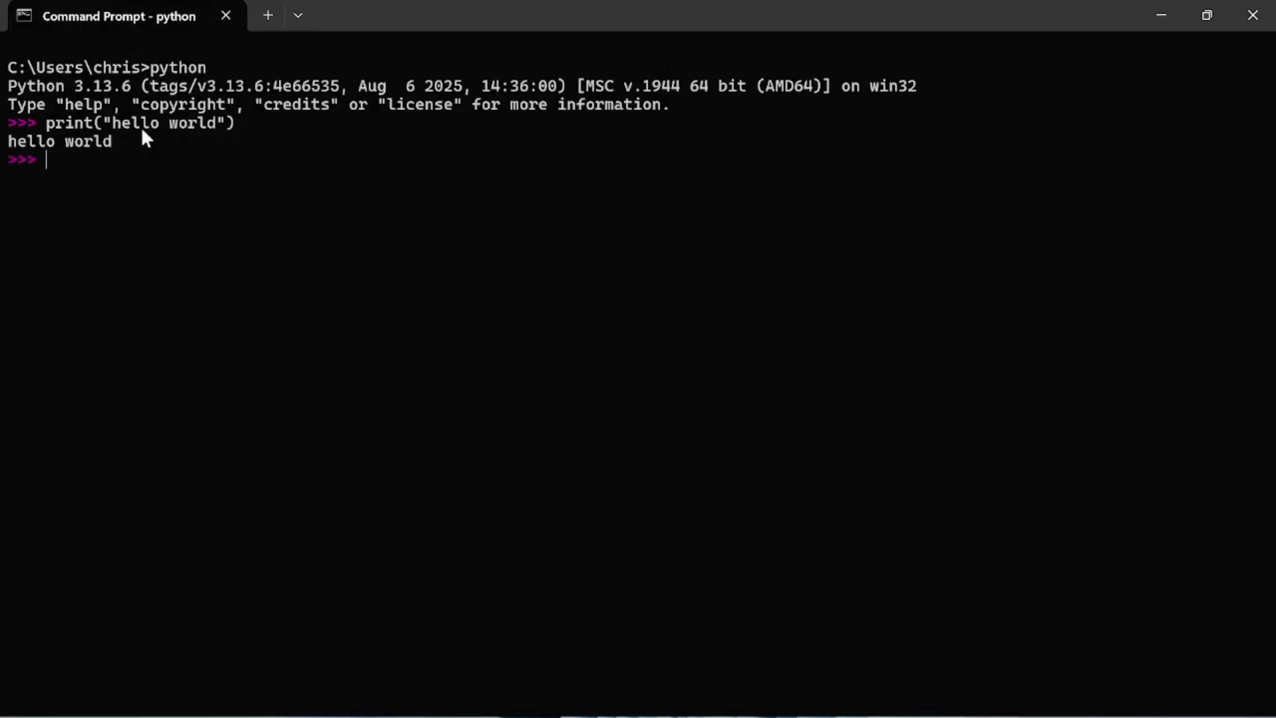
Step: Evaluate 2+2 in the REPL, getting 4
type("2=")
key("BackSpace")
type("_")
key("BackSpace")
type("=")
key("BackSpace")
type("+2")
key("Return")
mouse_move(803, 699)
Step: Clear the screen and run exit() to return to the Command Prompt
type("clear")
key("Return")
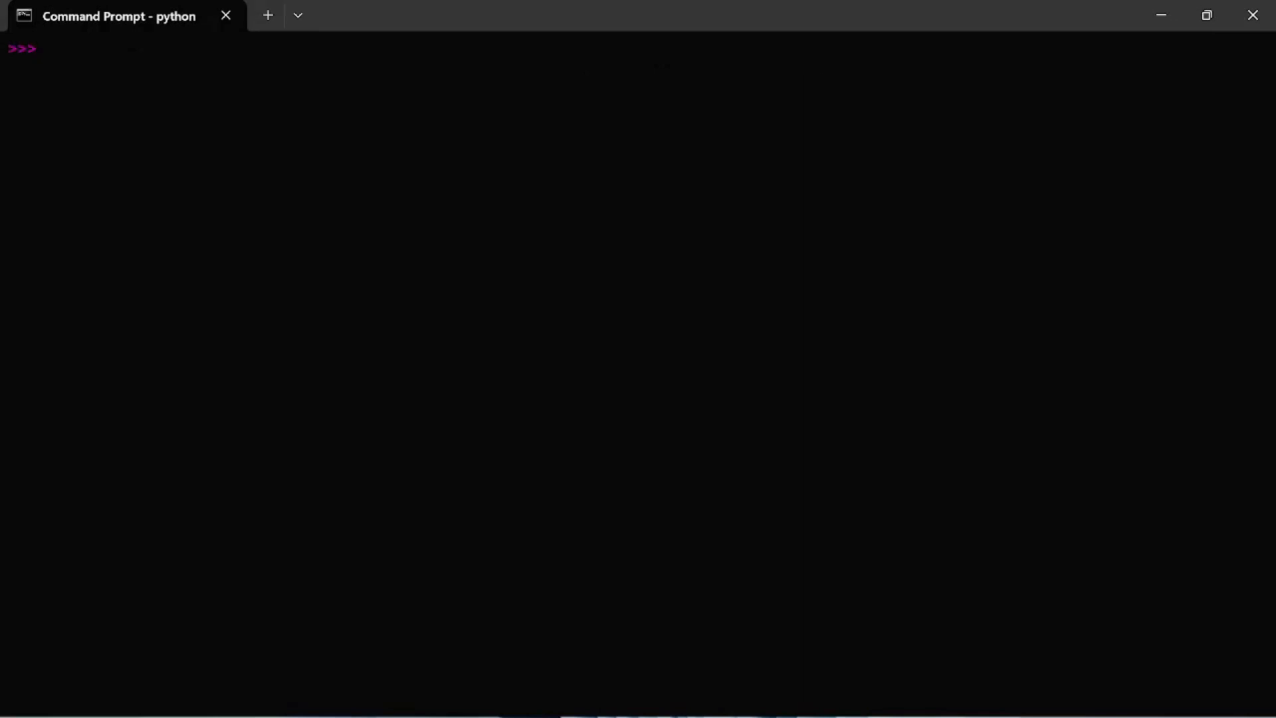
type("ex")
type("ist")
type("(0")
key("BackSpace")
key("BackSpace")
key("BackSpace")
key("BackSpace")
type("t()")
key("Return")
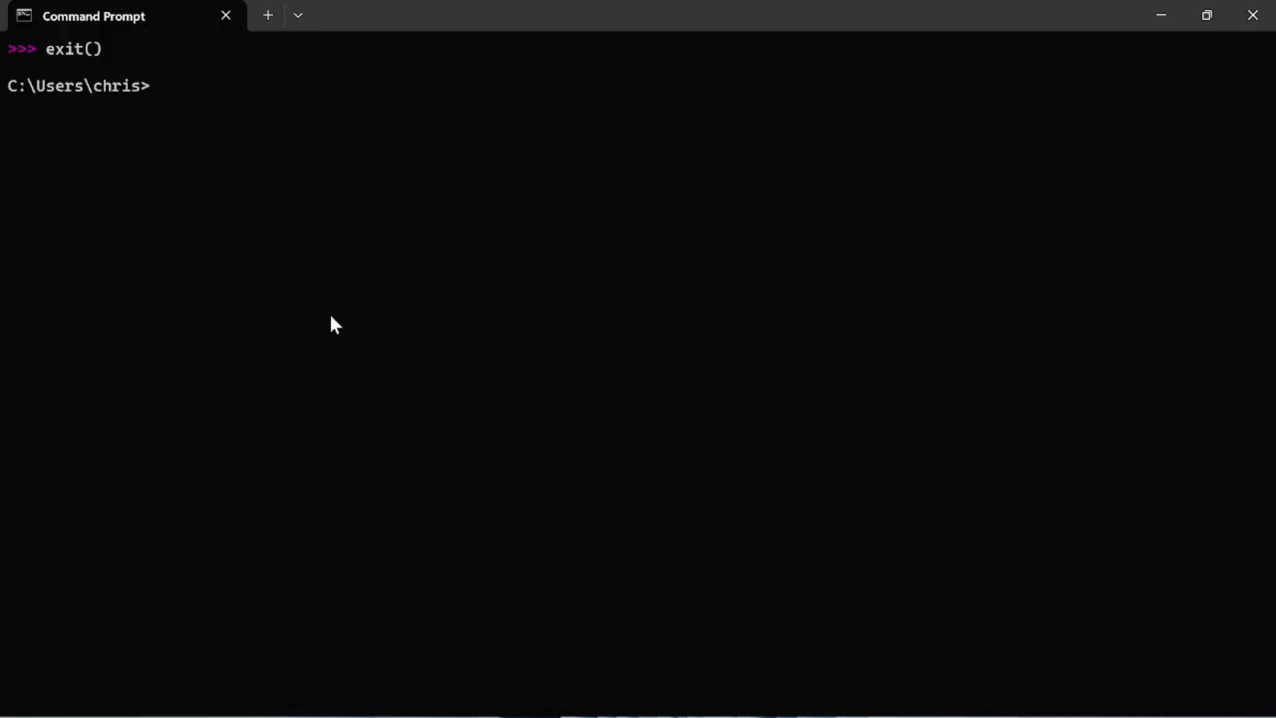